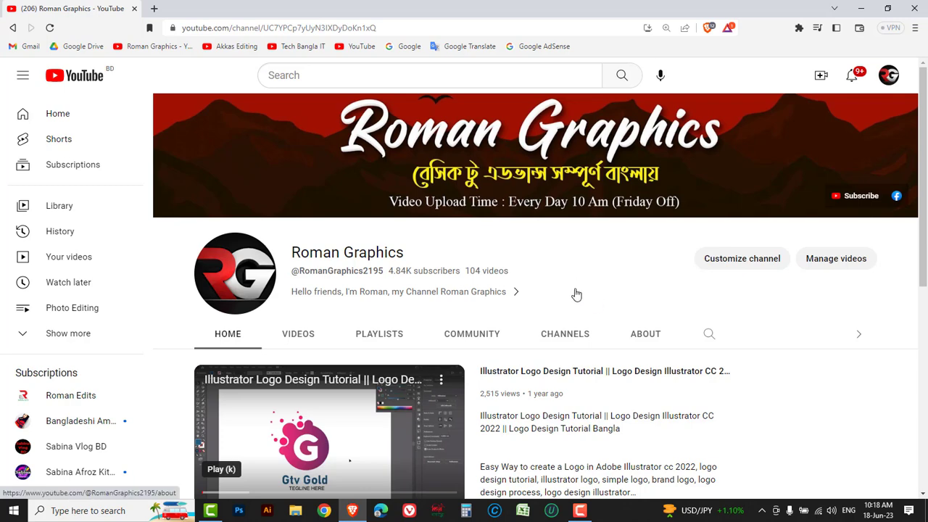
Open a new browser tab showing the Brave start page next to the Roman Graphics channel.
left_click(154, 8)
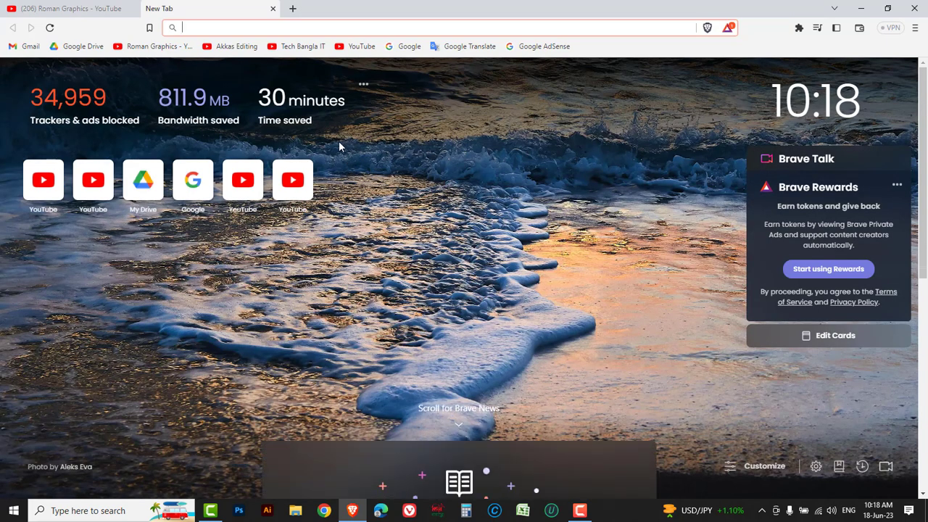
Go to google.com and search for freepik.com.
type("g")
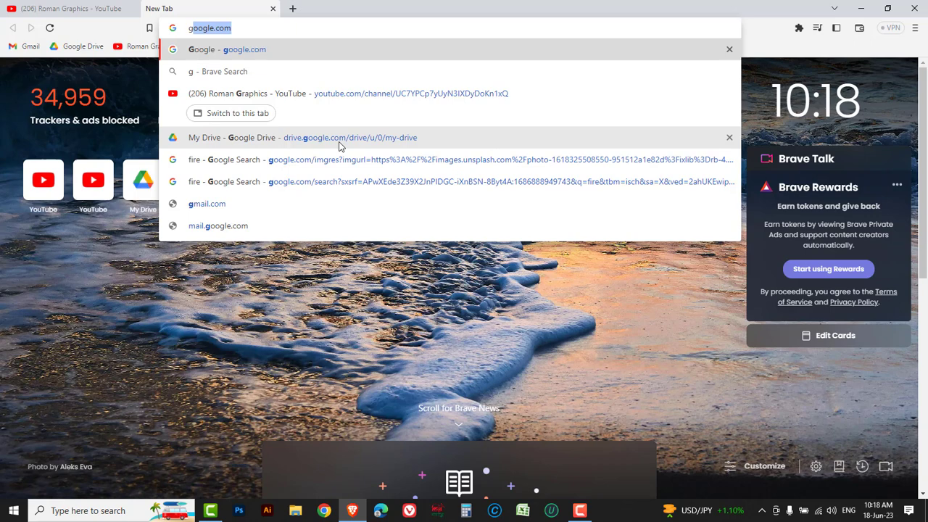
key("Return")
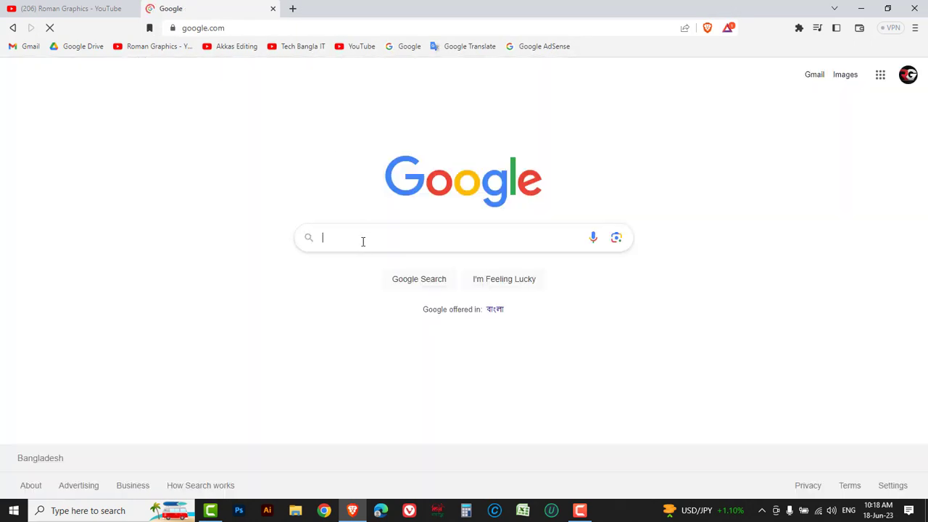
left_click(364, 242)
type("re")
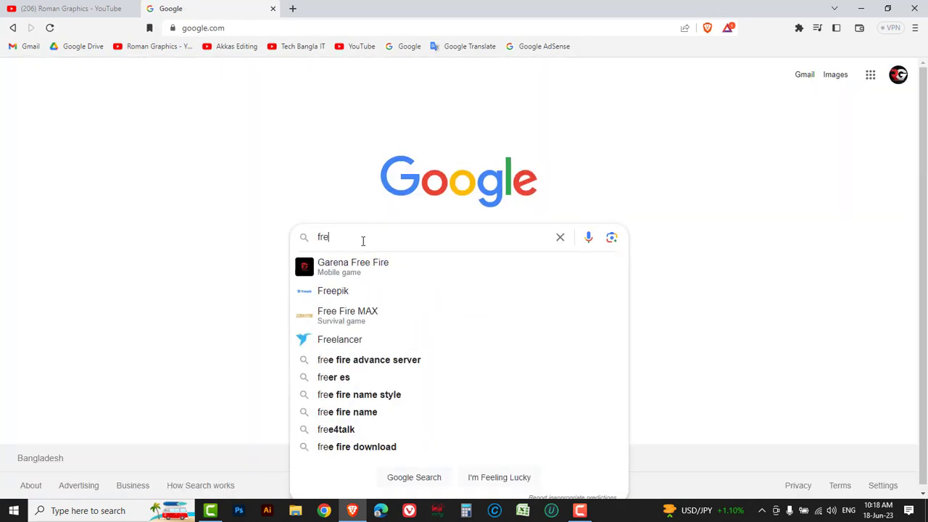
type("epik")
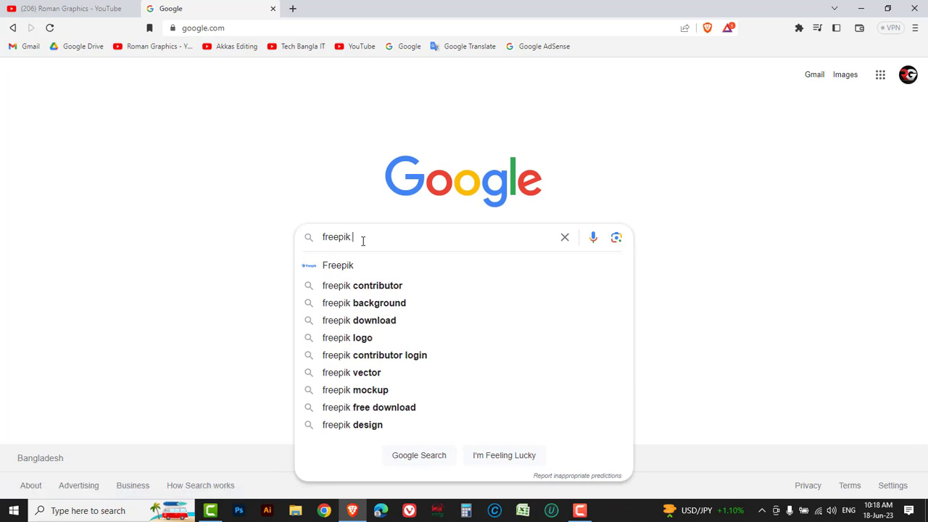
type(".com")
key("Return")
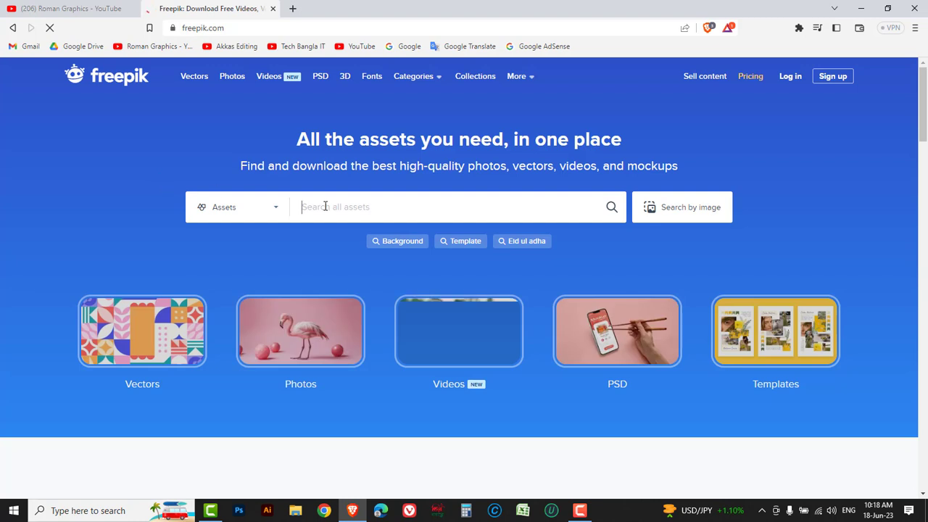
Search Freepik for 'business card psd' and dismiss the videos promo popup.
left_click(324, 206)
type("b")
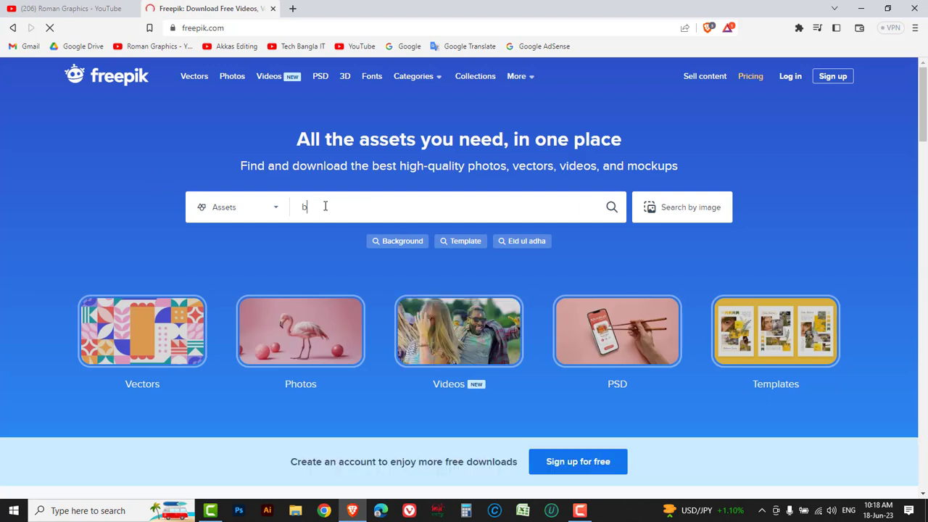
type("usi")
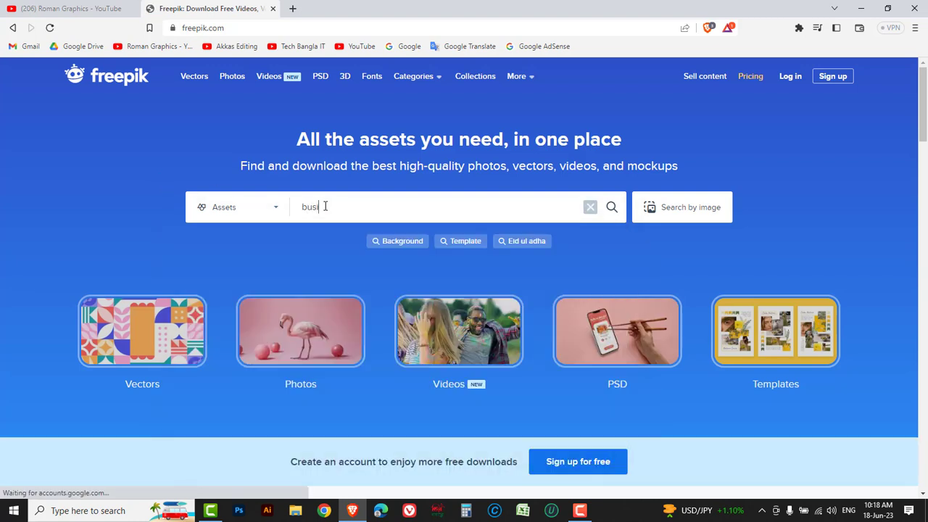
type("ness car")
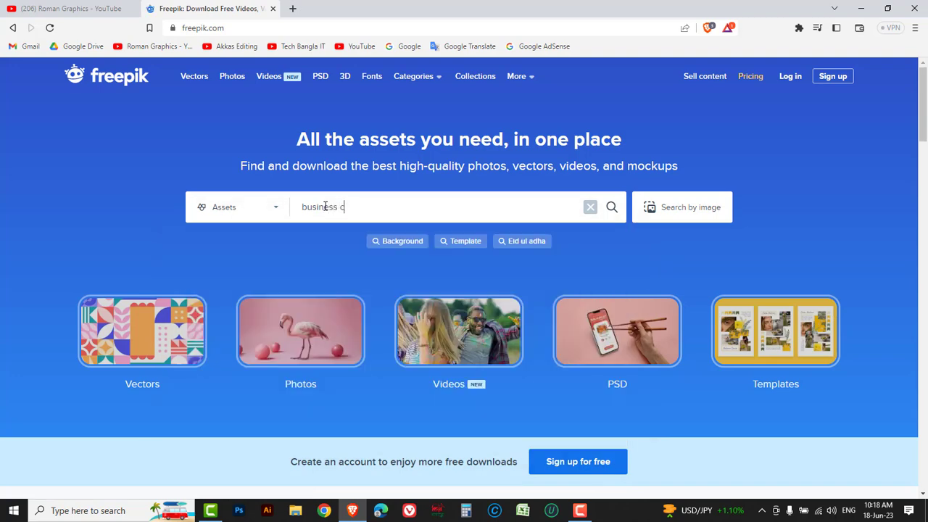
type("d ")
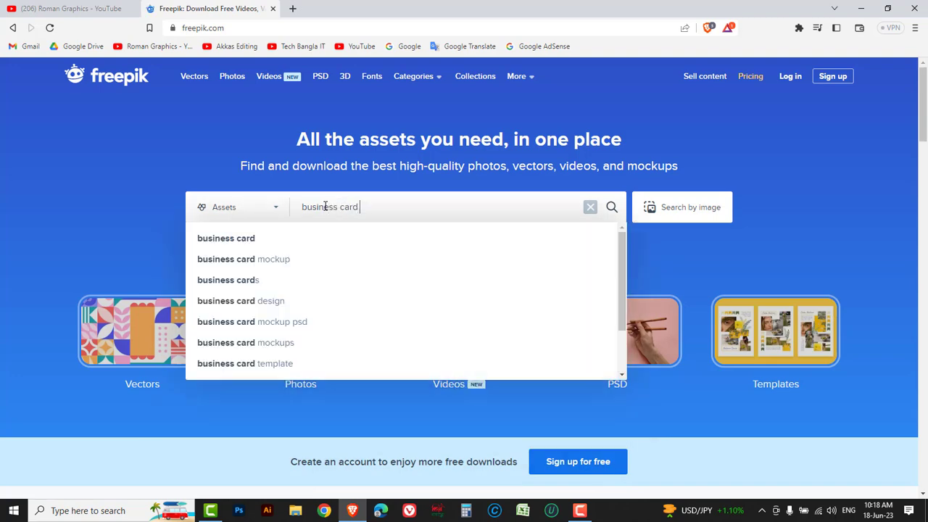
type("psd")
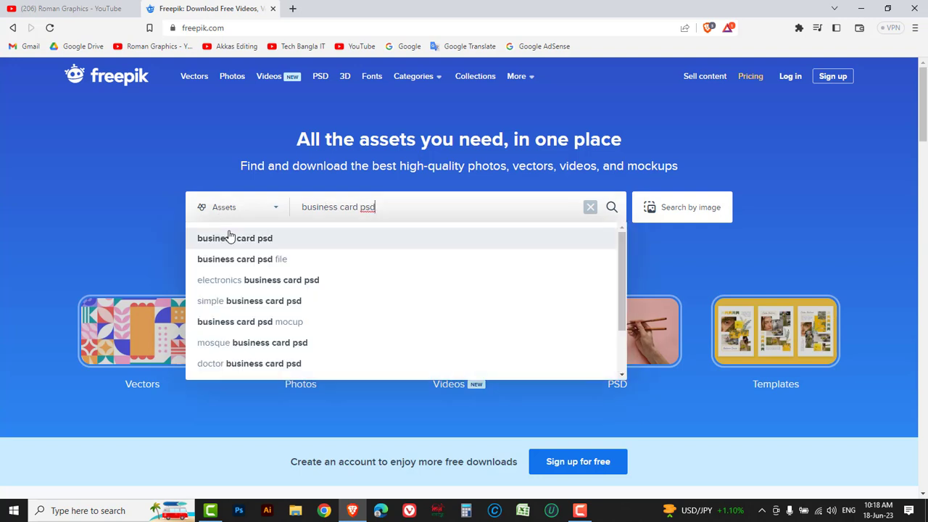
left_click(249, 243)
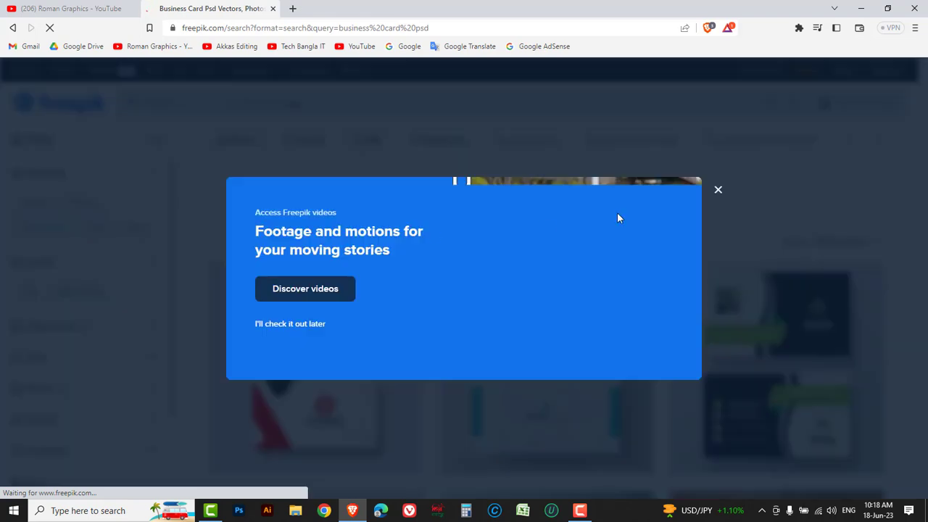
left_click(718, 192)
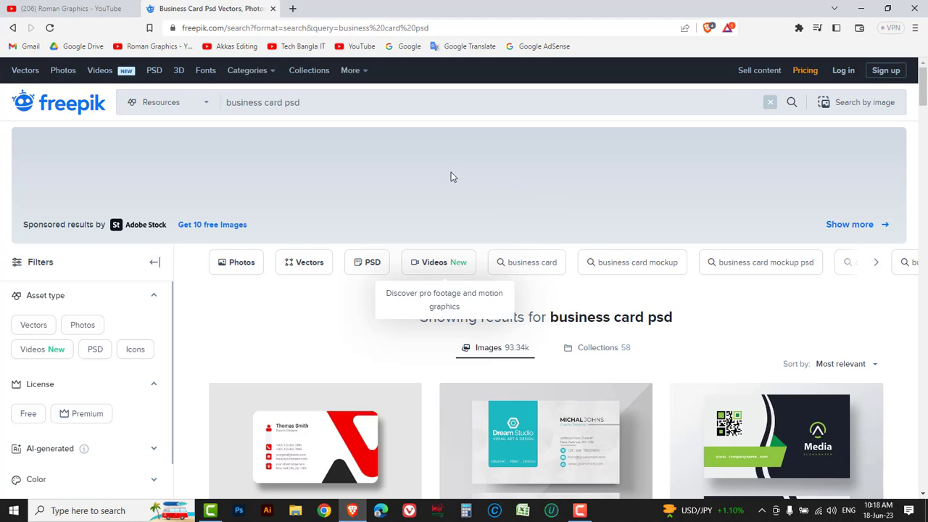
Filter the results to PSD and open the red-and-white business card template.
scroll(450, 176, "down", 2)
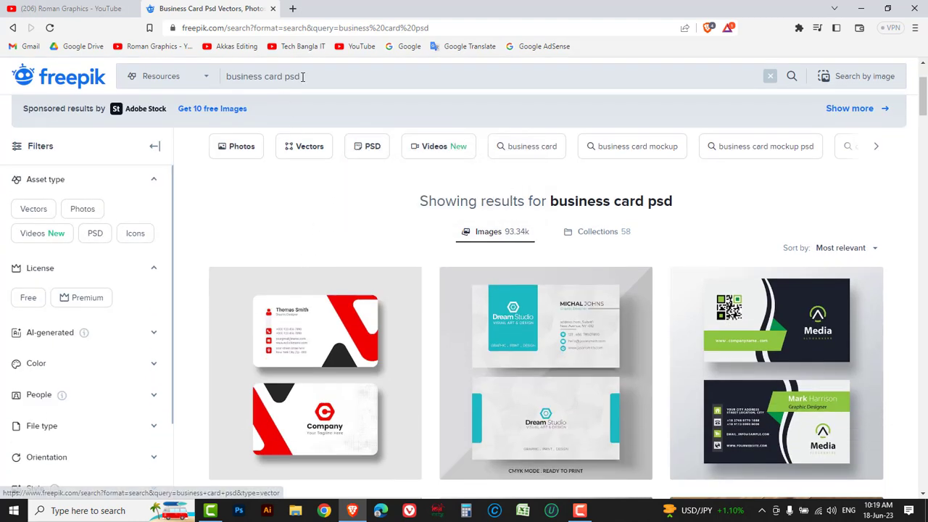
left_click(370, 148)
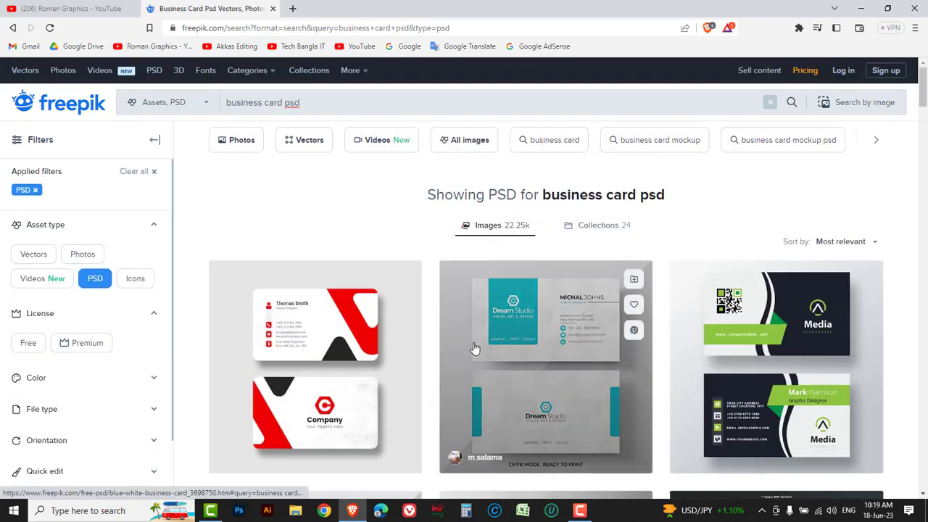
scroll(377, 330, "down", 3)
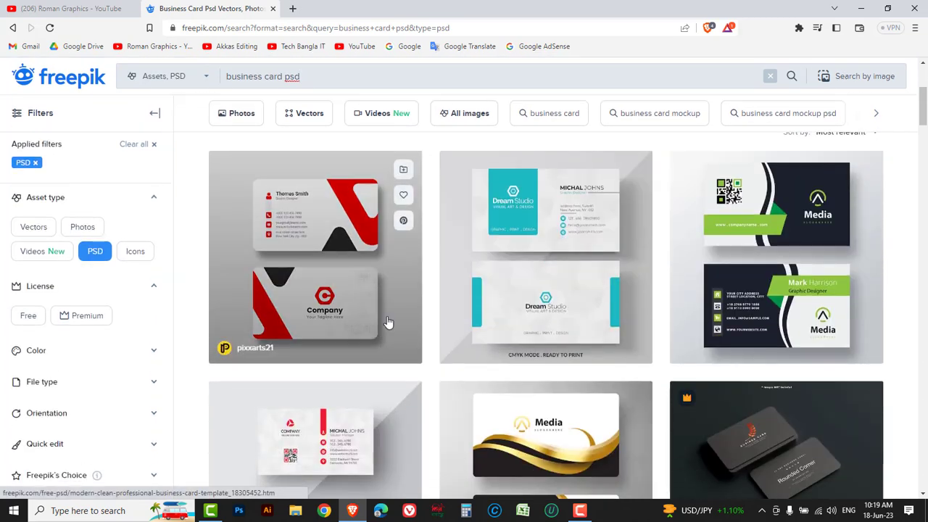
left_click(324, 230)
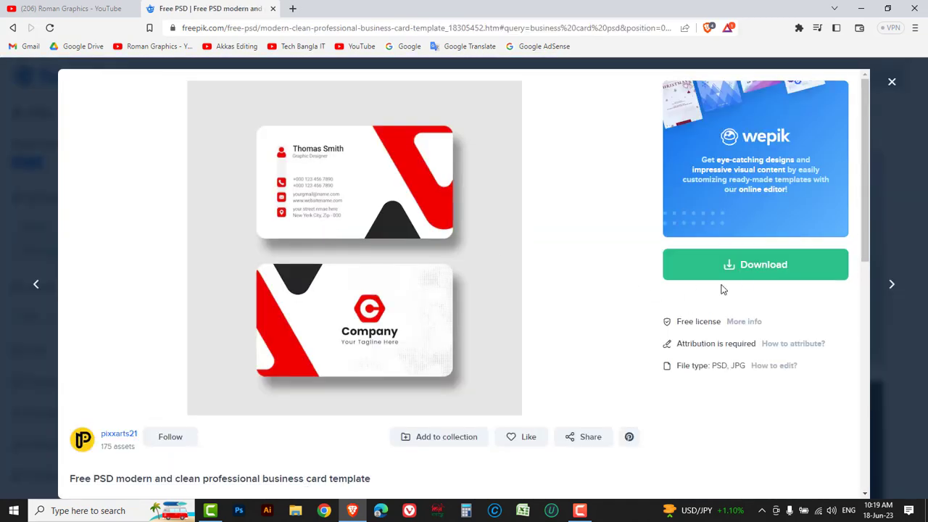
Try the free download, then log into Freepik with a Google account after hitting the limit.
left_click(759, 267)
left_click(731, 432)
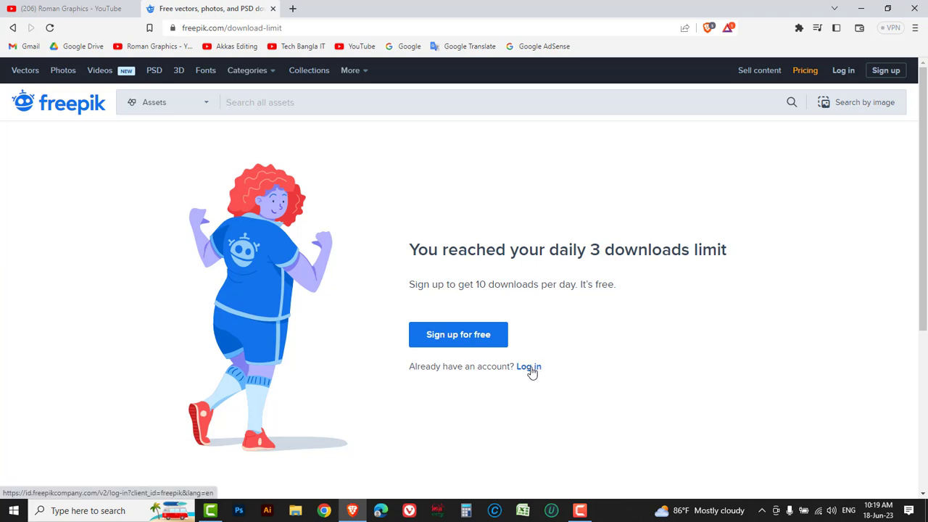
left_click(529, 369)
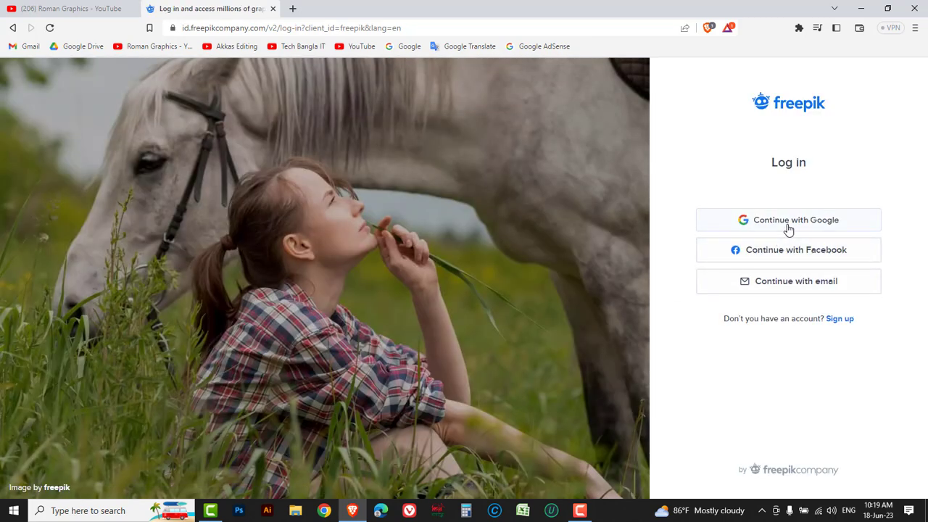
left_click(788, 228)
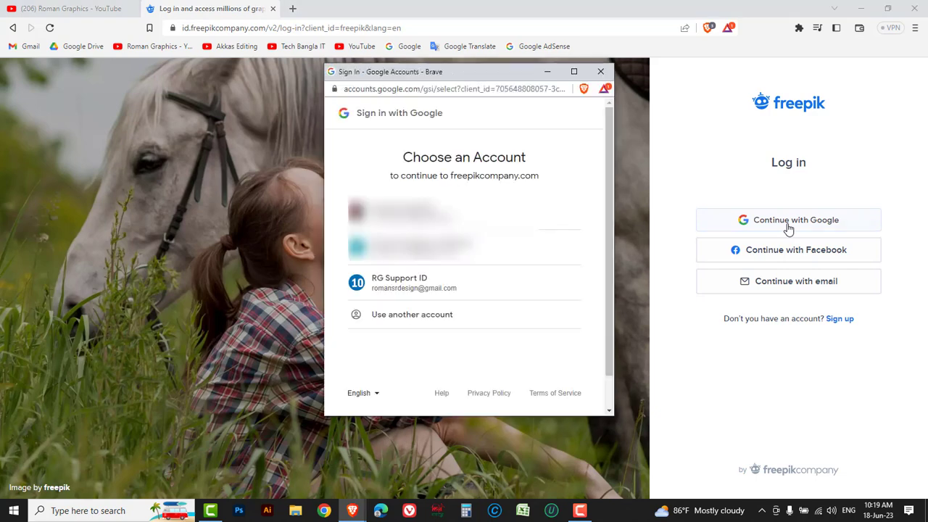
left_click(438, 292)
left_click(543, 305)
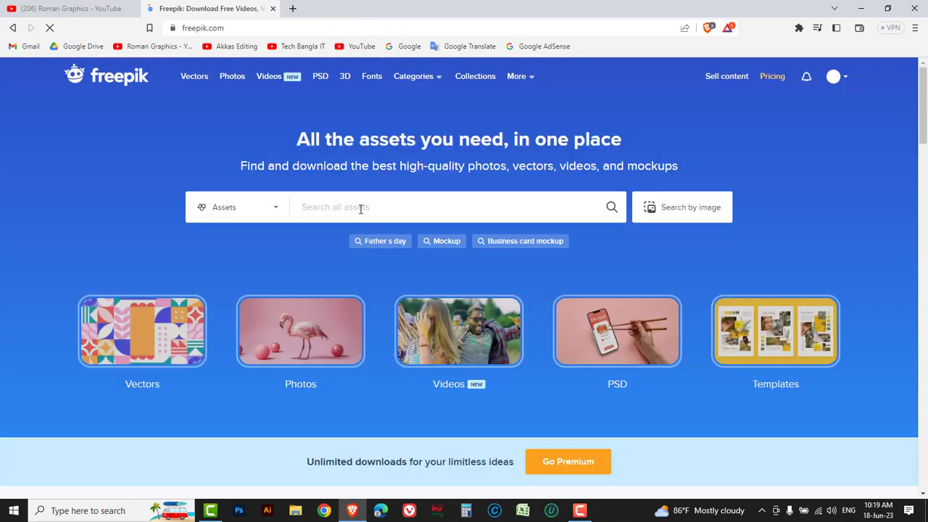
Search Freepik again for 'business card psd'.
left_click(361, 209)
type("b")
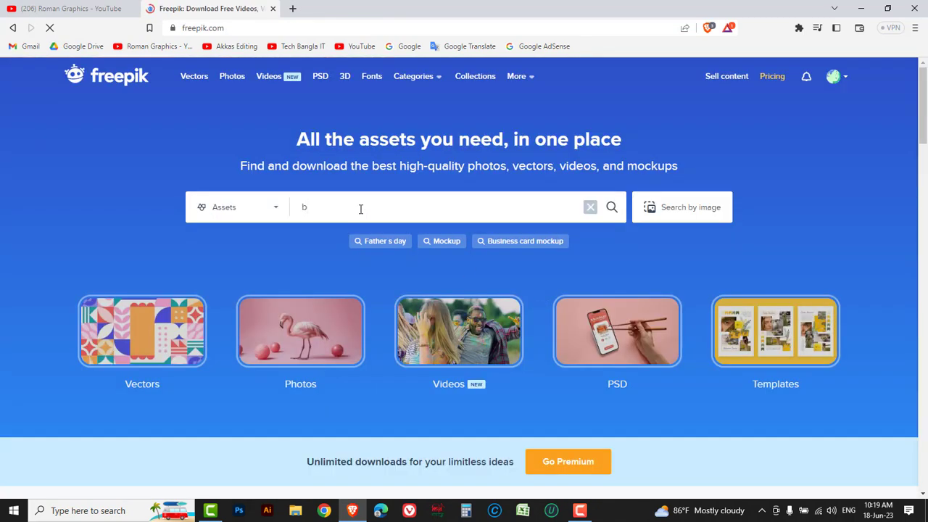
type("s")
key("BackSpace")
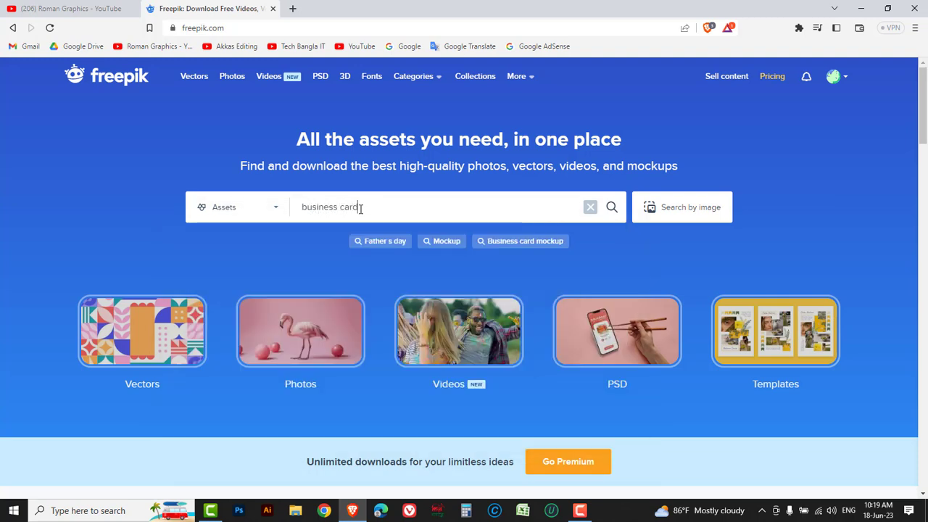
type("sd")
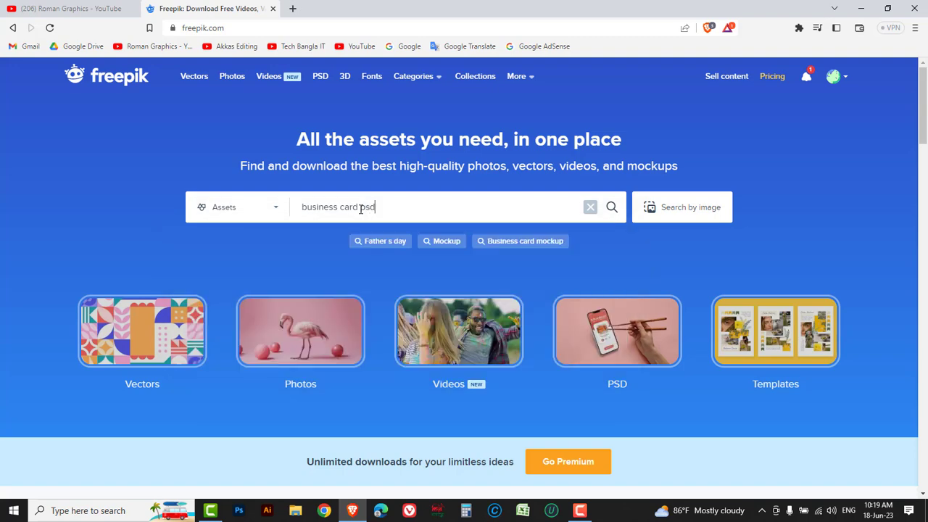
key("Return")
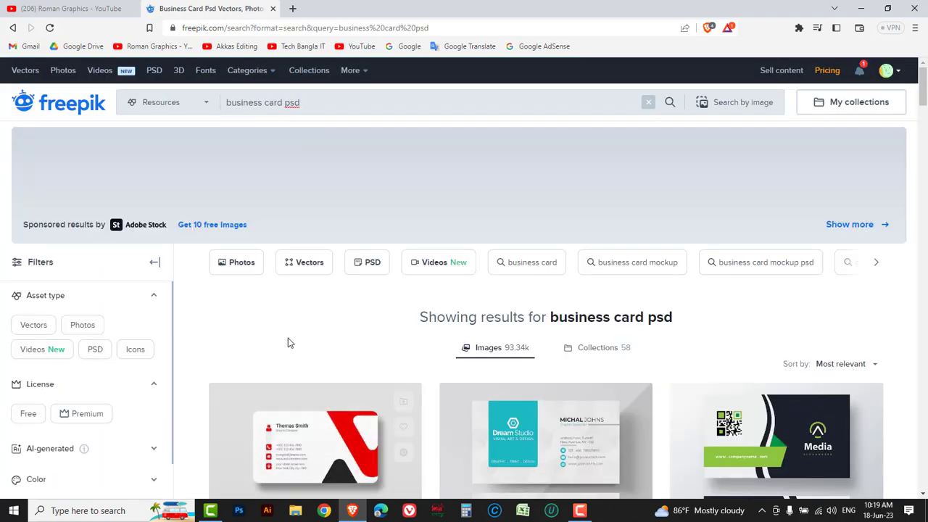
Open the red-and-white template and start its free download, bringing up the ZIP Save As dialog.
scroll(320, 339, "down", 3)
left_click(300, 296)
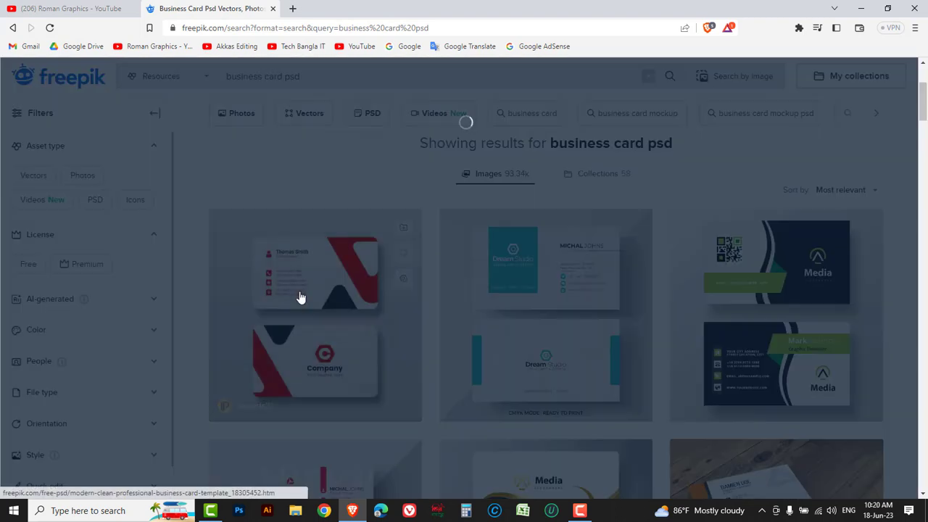
left_click(735, 263)
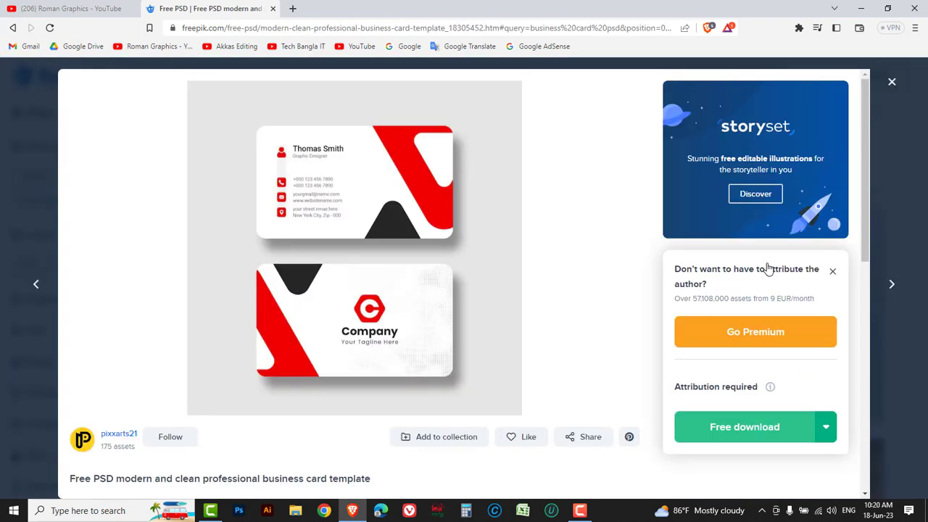
left_click(762, 433)
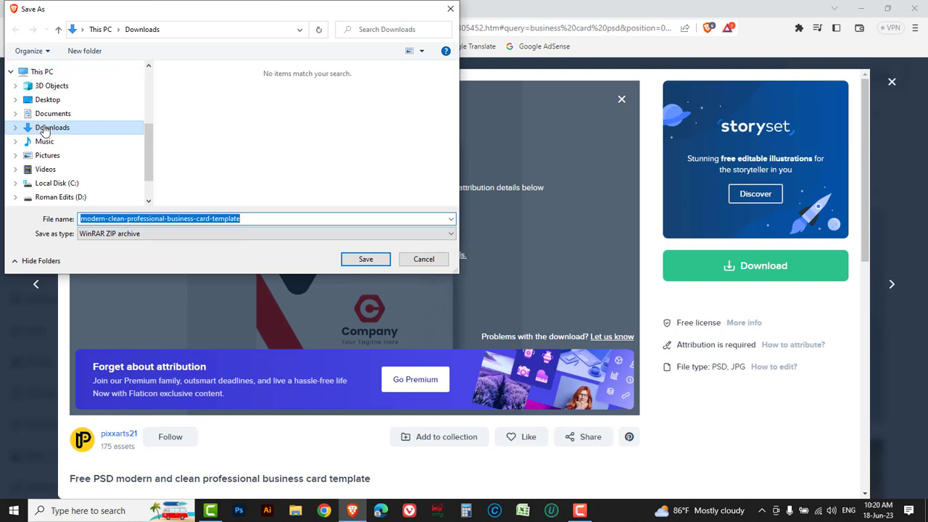
left_click(367, 261)
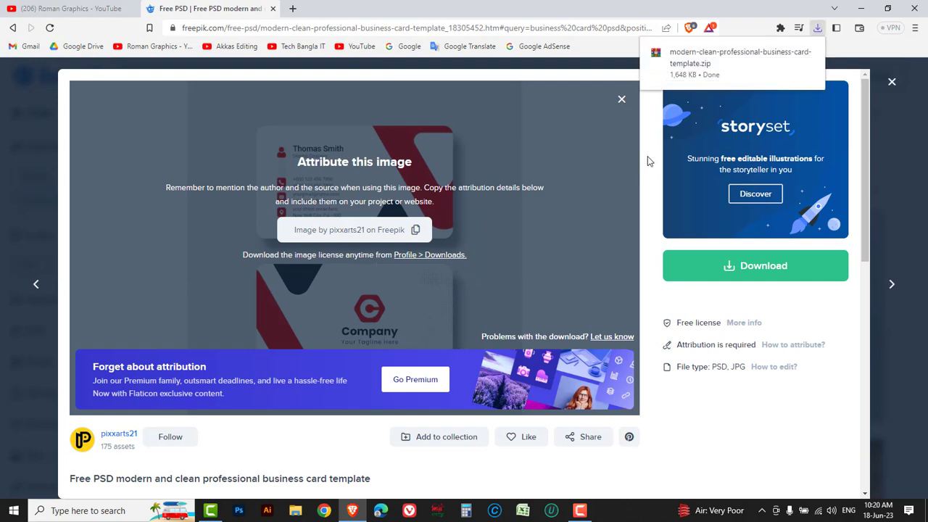
left_click(818, 29)
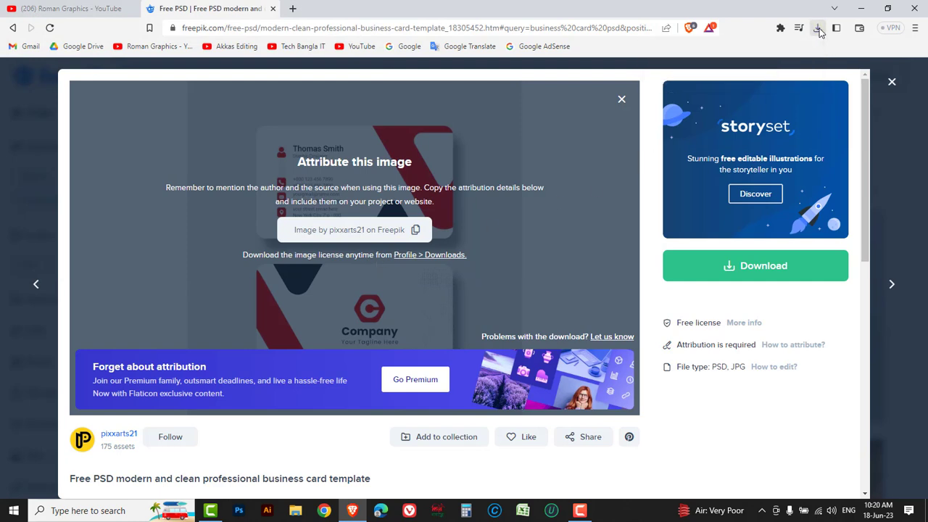
left_click(818, 29)
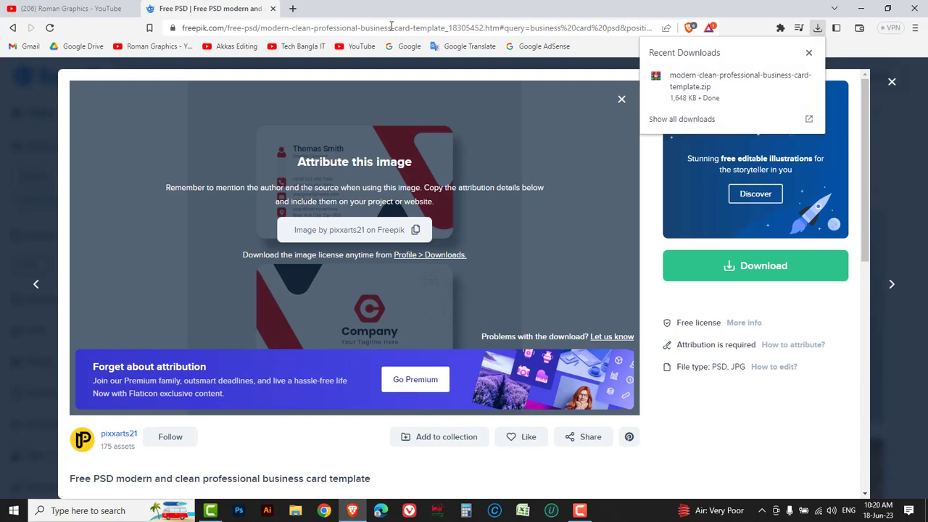
left_click(525, 241)
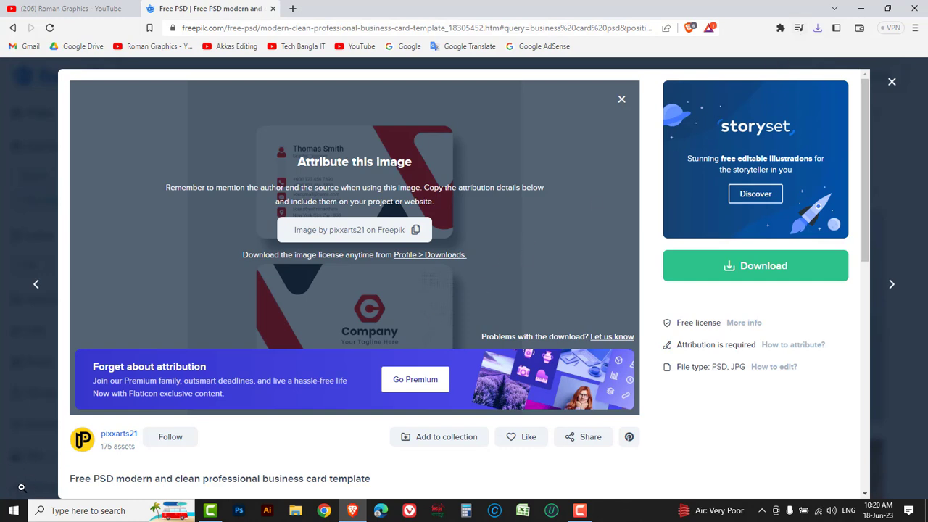
left_click(817, 30)
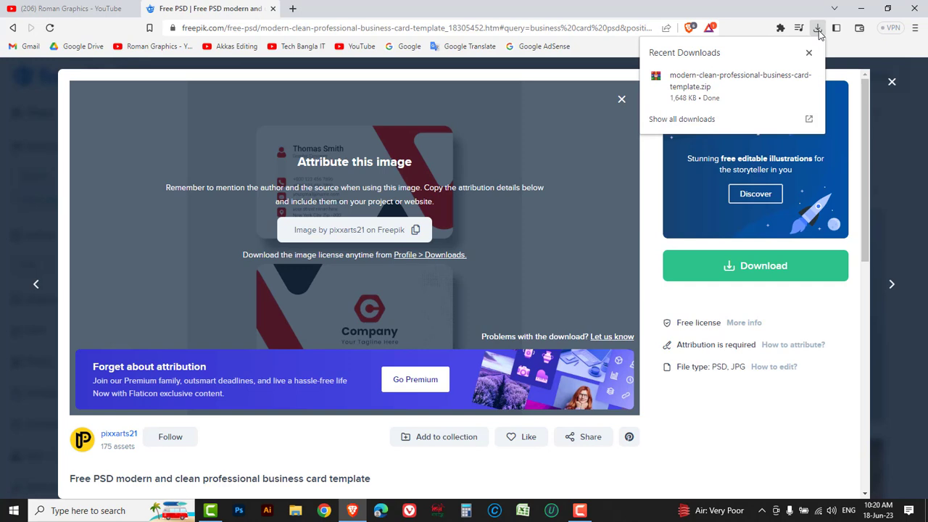
left_click(682, 122)
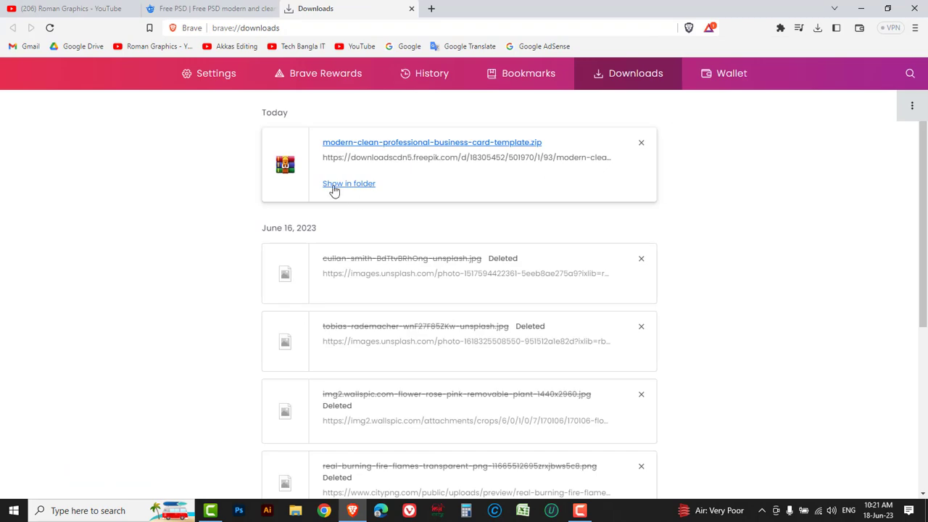
left_click(340, 191)
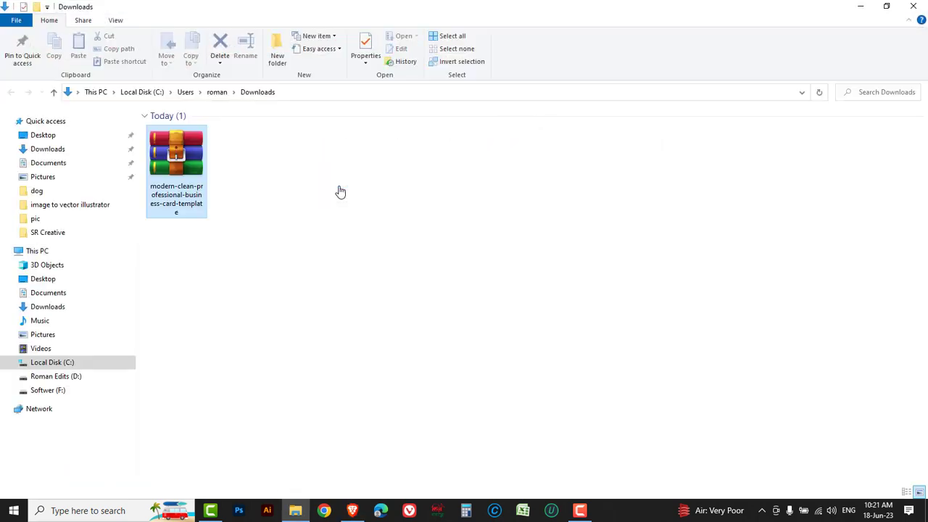
left_click(915, 7)
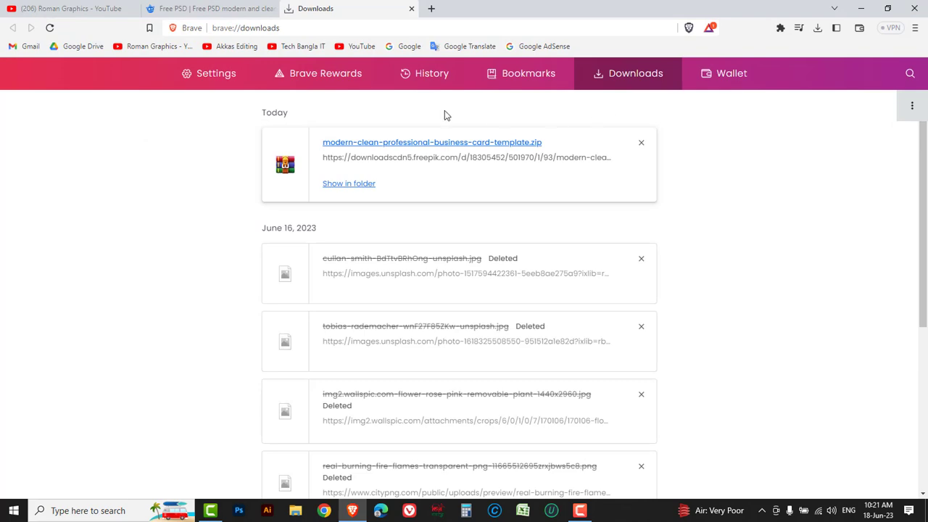
key("ctrl+w")
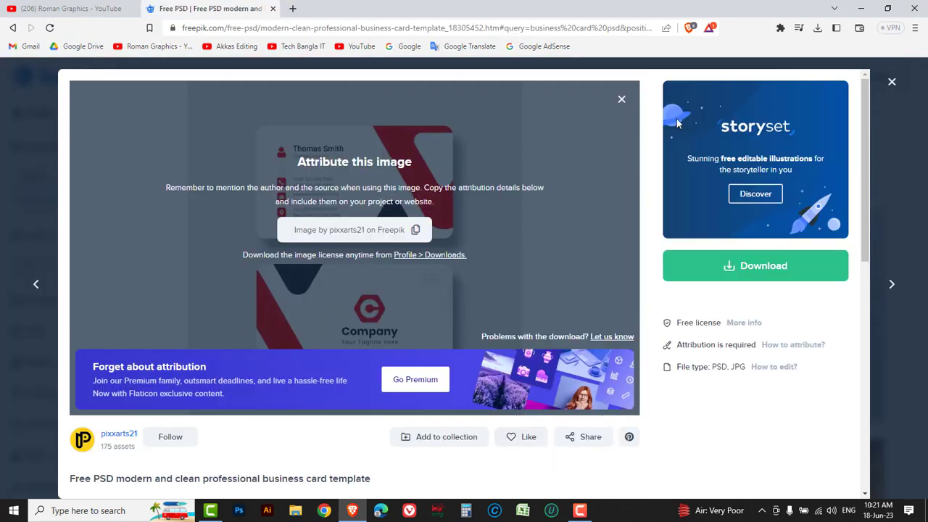
Open the Downloads folder via This PC and select the business card template ZIP.
left_click(864, 11)
double_click(22, 35)
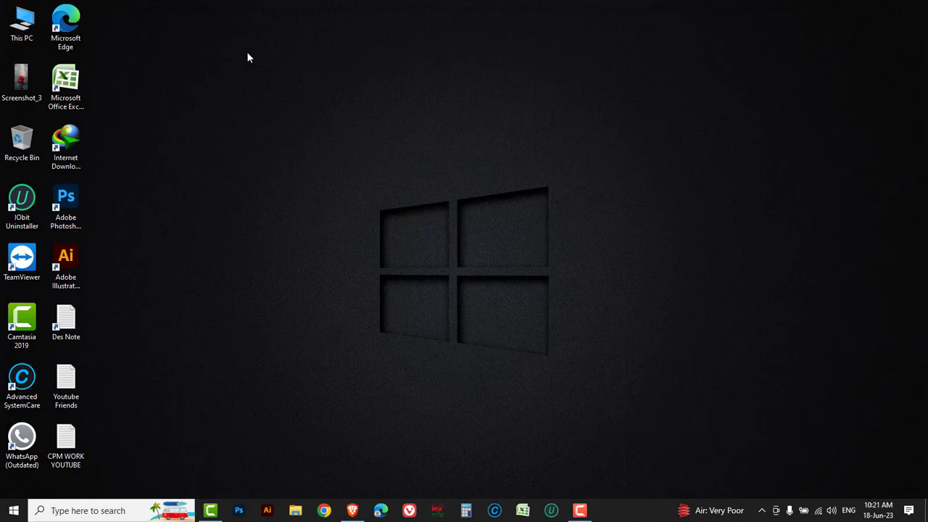
left_click(52, 149)
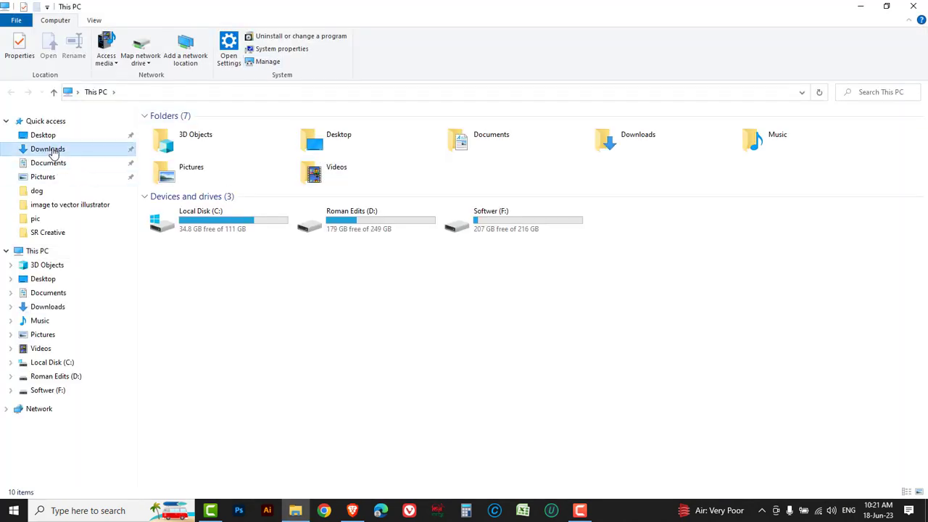
left_click(166, 149)
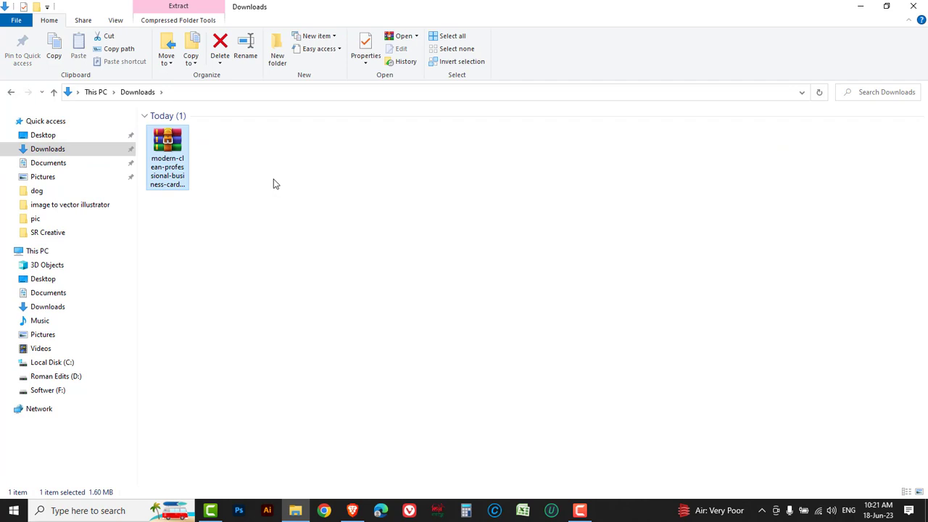
left_click(261, 177)
left_click(172, 147)
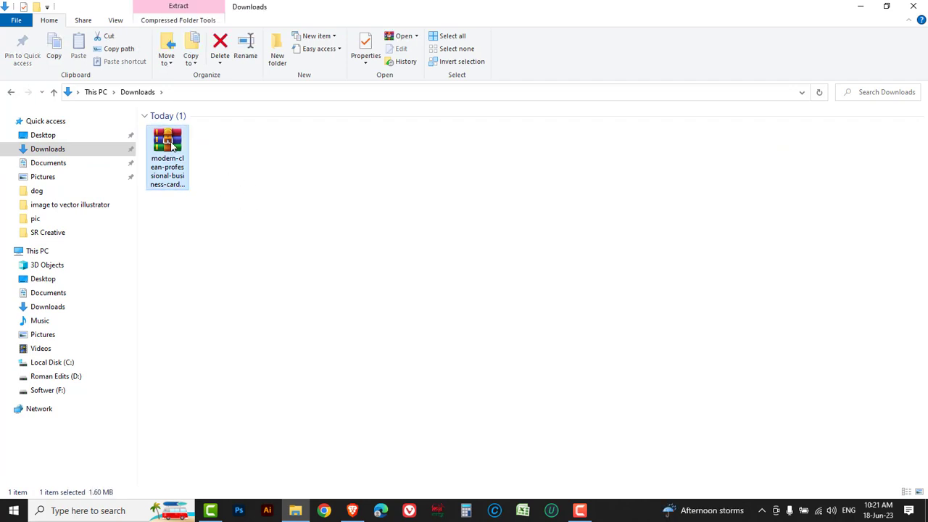
Extract the ZIP into its own folder with WinRAR.
right_click(173, 148)
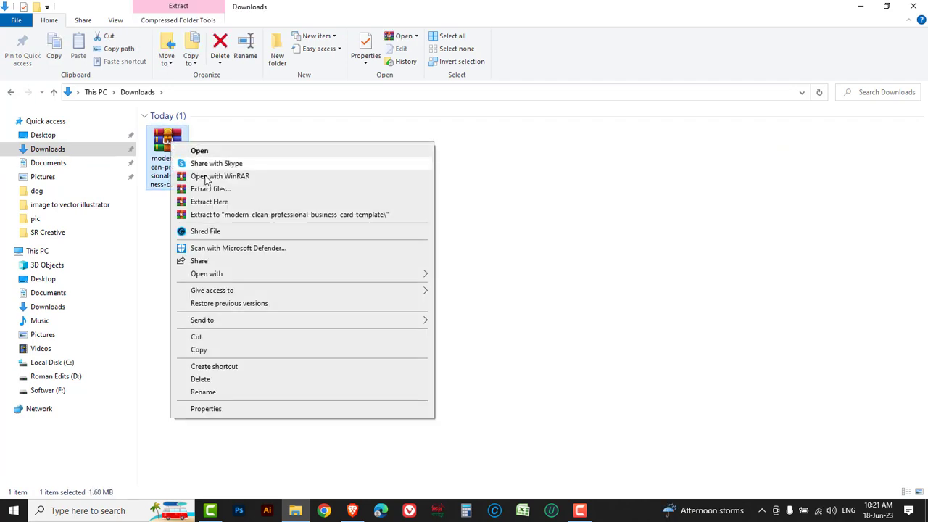
left_click(215, 192)
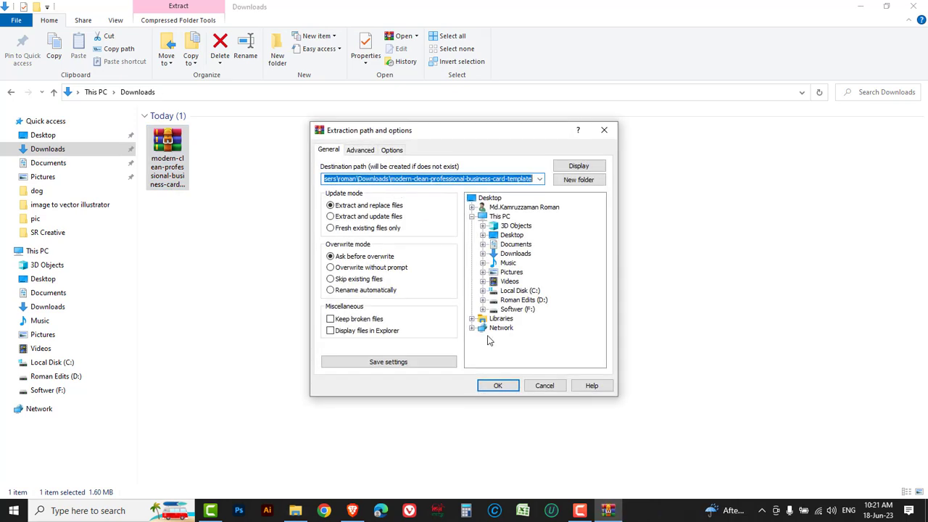
left_click(499, 389)
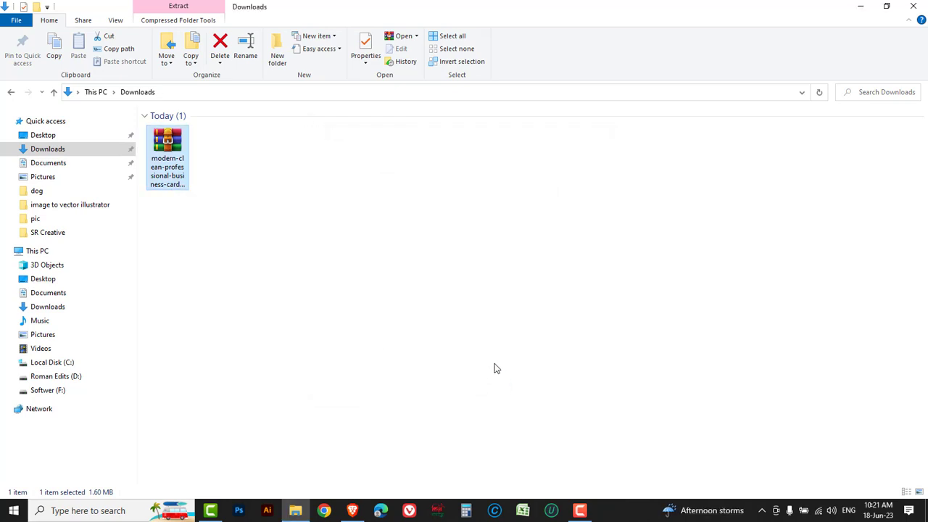
Open 115_business_card.psd from the extracted template folder in Photoshop.
double_click(214, 155)
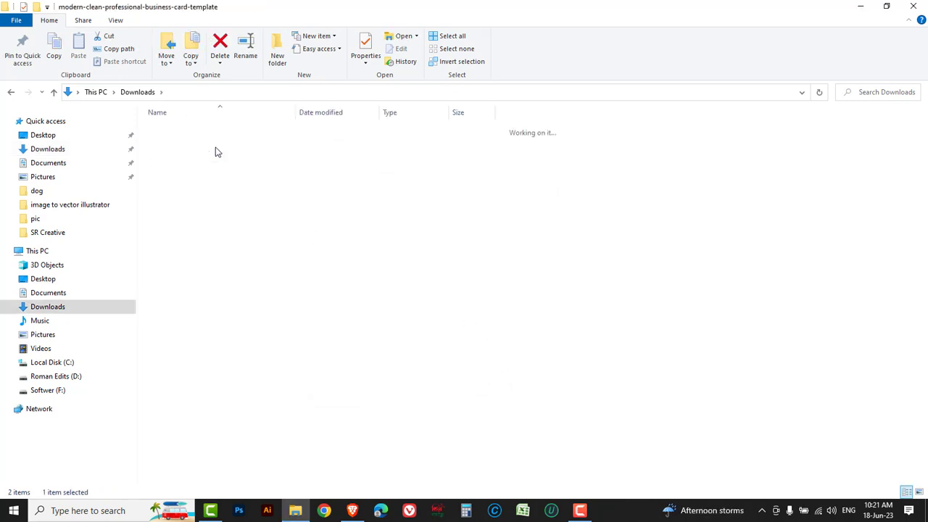
left_click(251, 143)
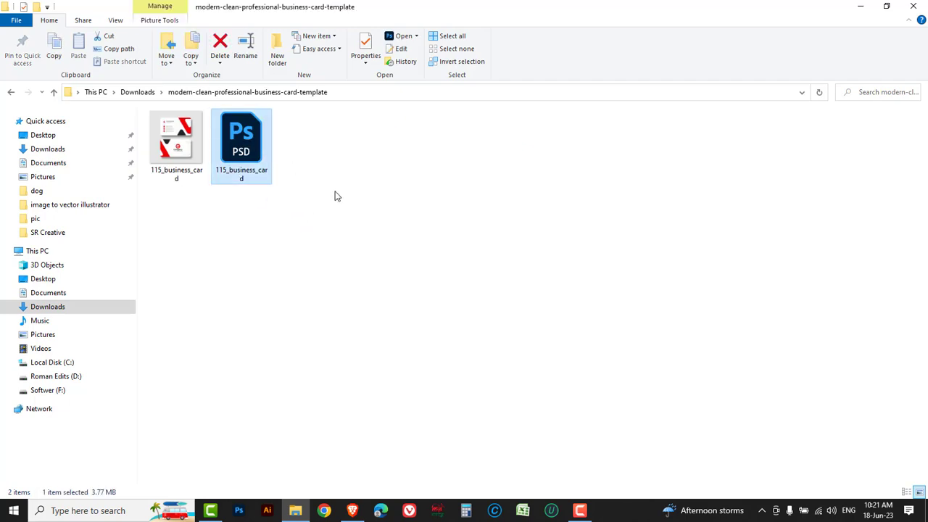
left_click(245, 136)
double_click(244, 134)
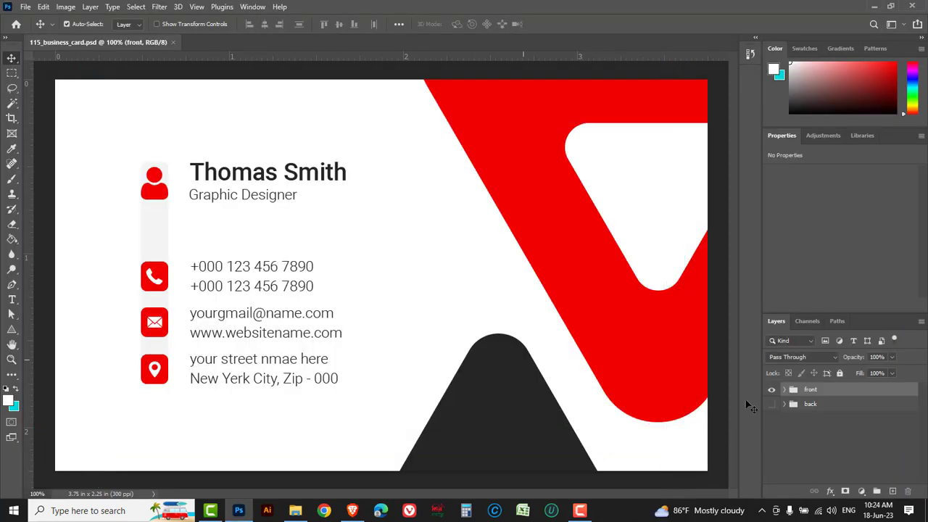
Toggle the front, back and front subgroup layers to identify the card's name, contact and design groups.
left_click(771, 391)
left_click(771, 405)
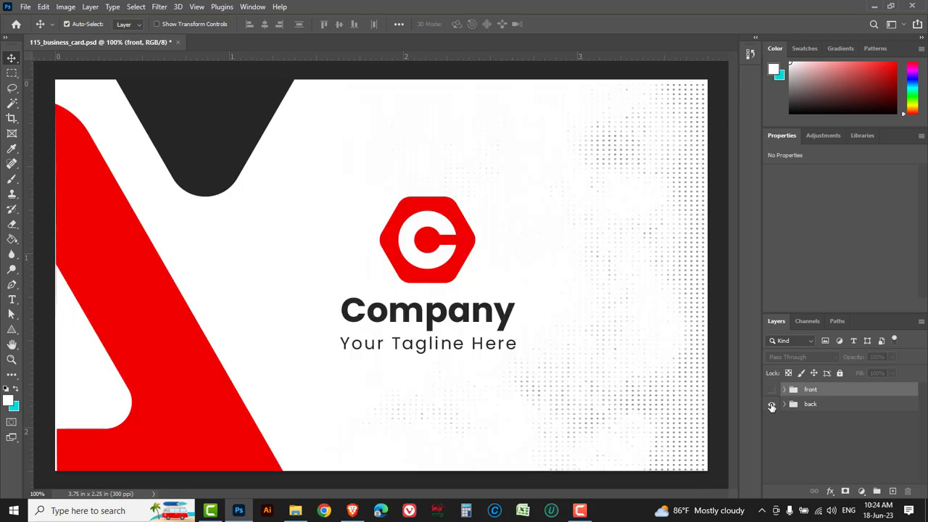
left_click(772, 404)
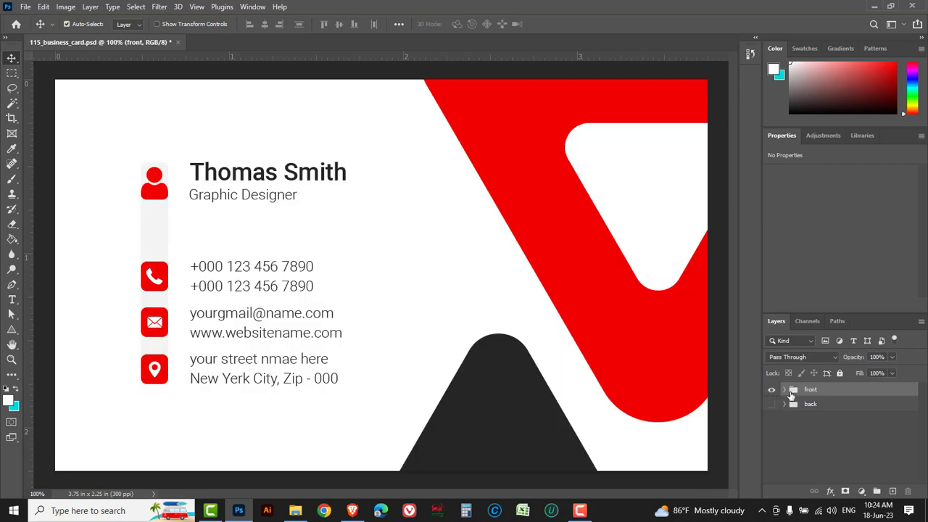
left_click(785, 390)
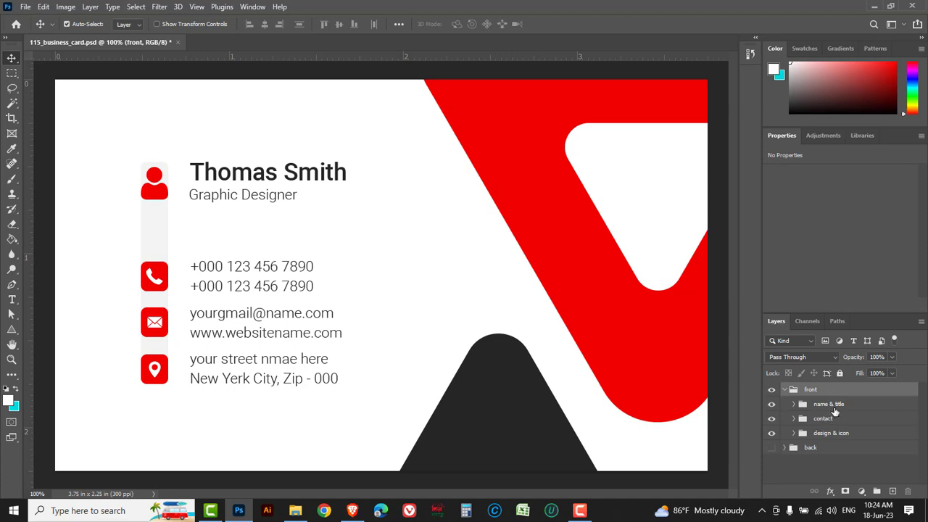
left_click(771, 404)
left_click(825, 421)
left_click(772, 419)
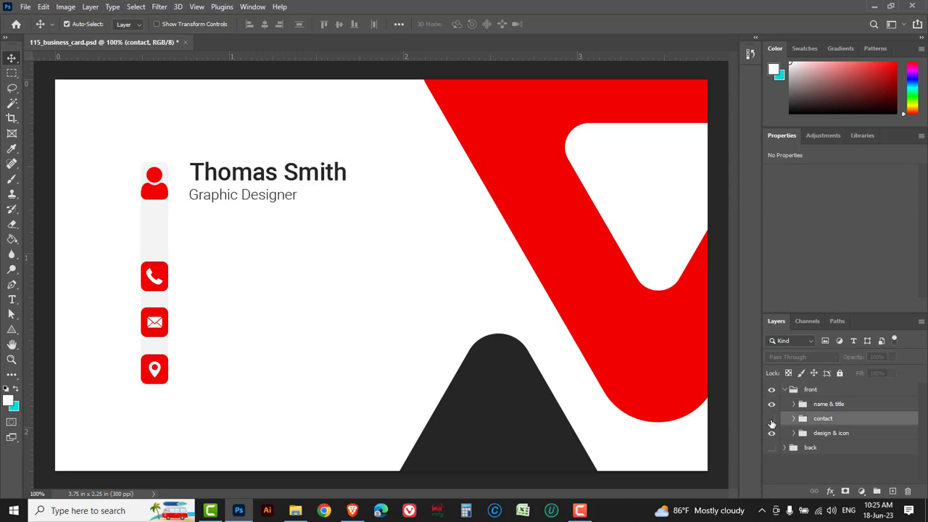
left_click(771, 419)
left_click(845, 434)
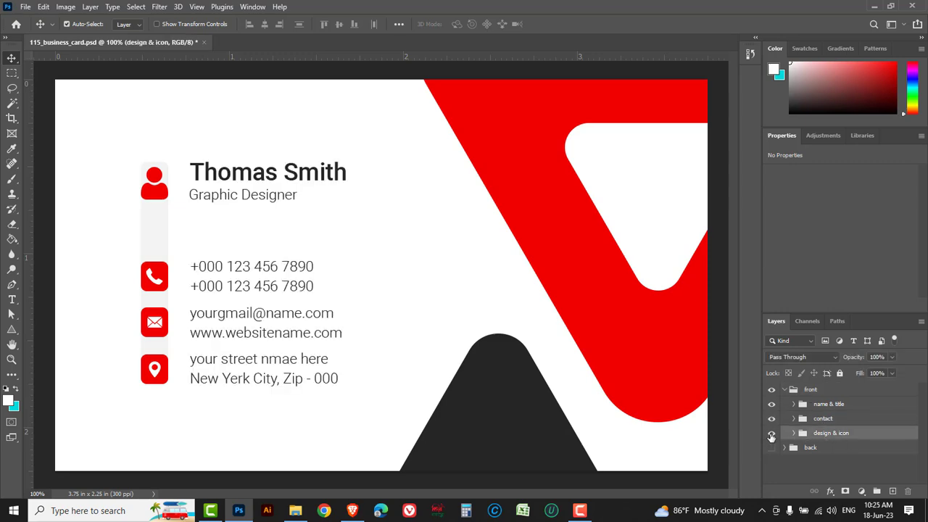
left_click(772, 434)
left_click(771, 434)
Float and enlarge the Layers panel, expand name & title, and select the name text layer.
left_click_drag(868, 320, 653, 153)
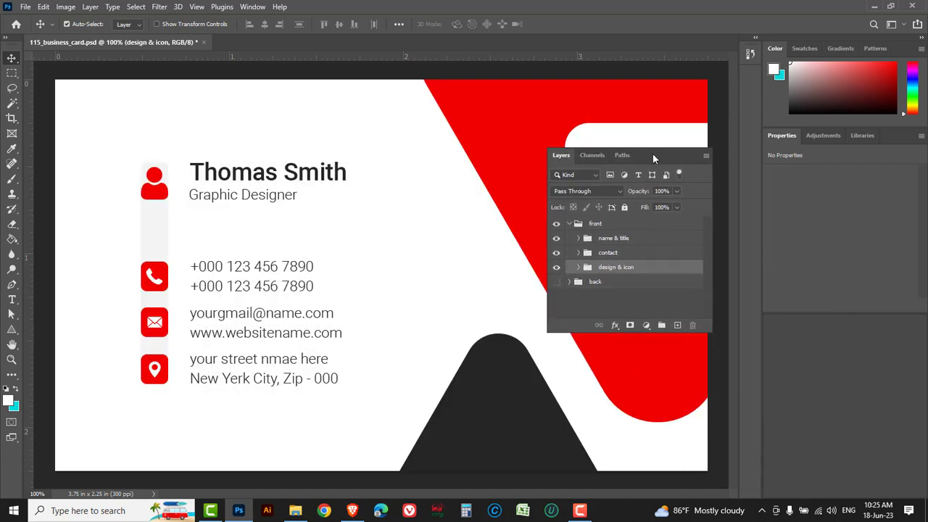
left_click_drag(630, 284, 630, 435)
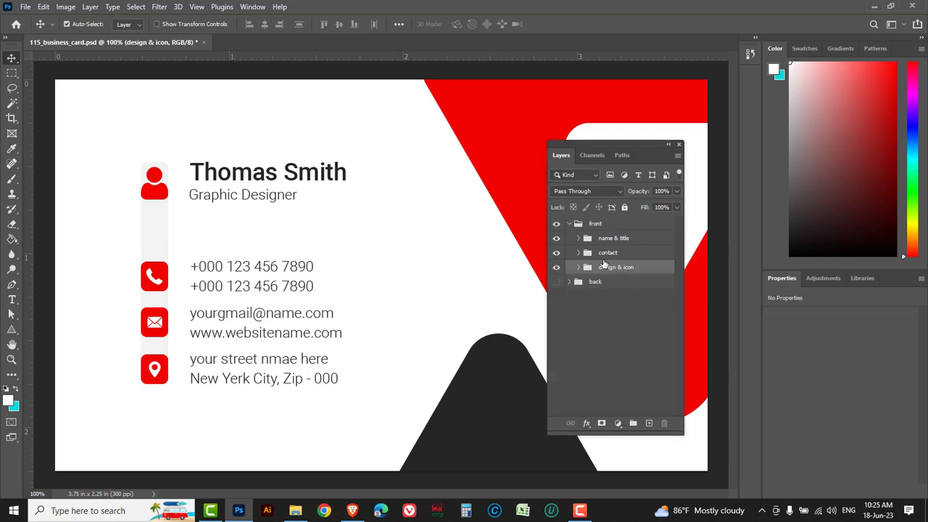
left_click(629, 239)
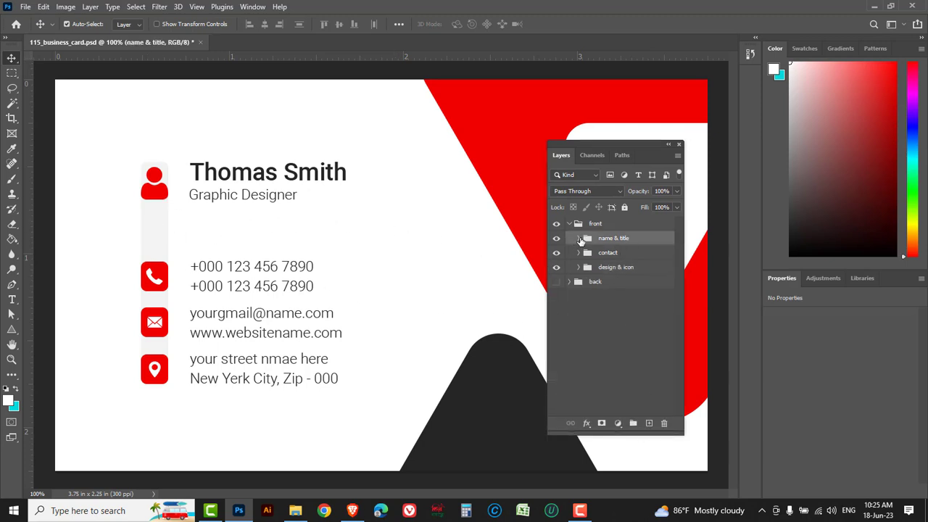
left_click(578, 239)
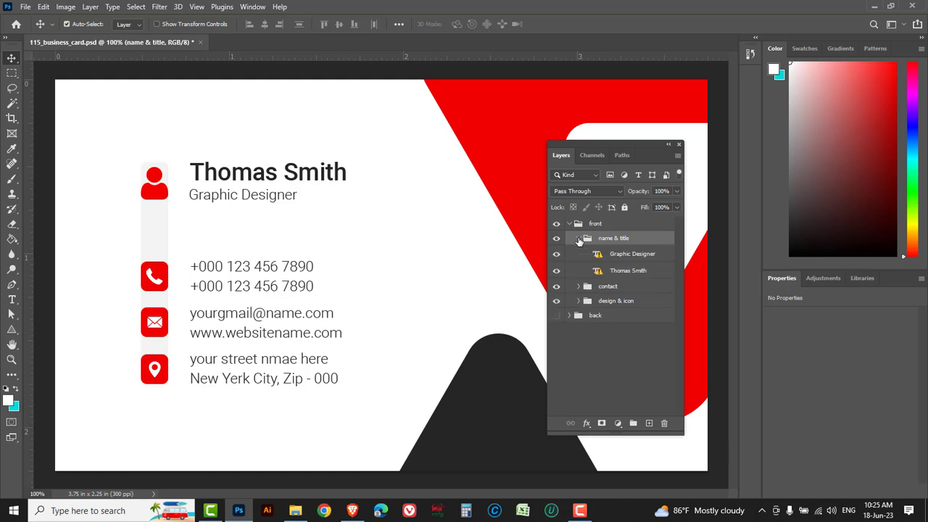
left_click(620, 259)
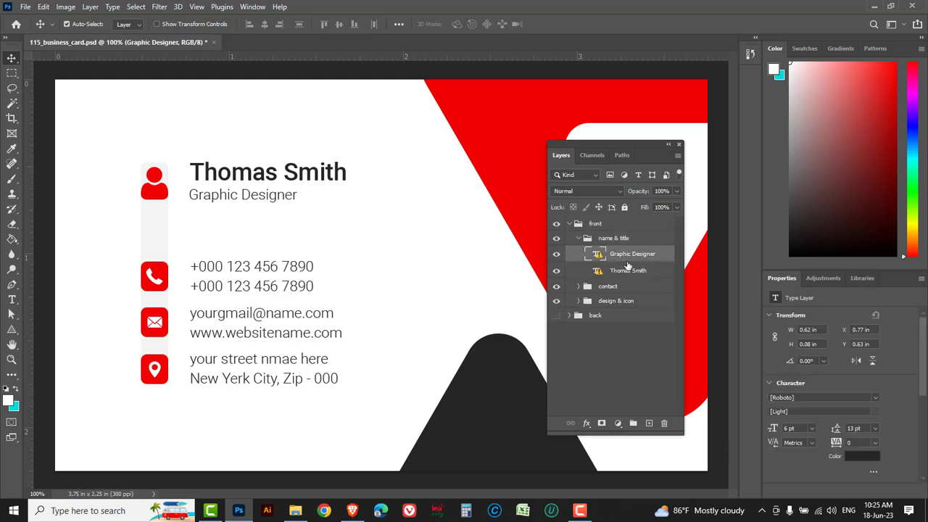
left_click(640, 275)
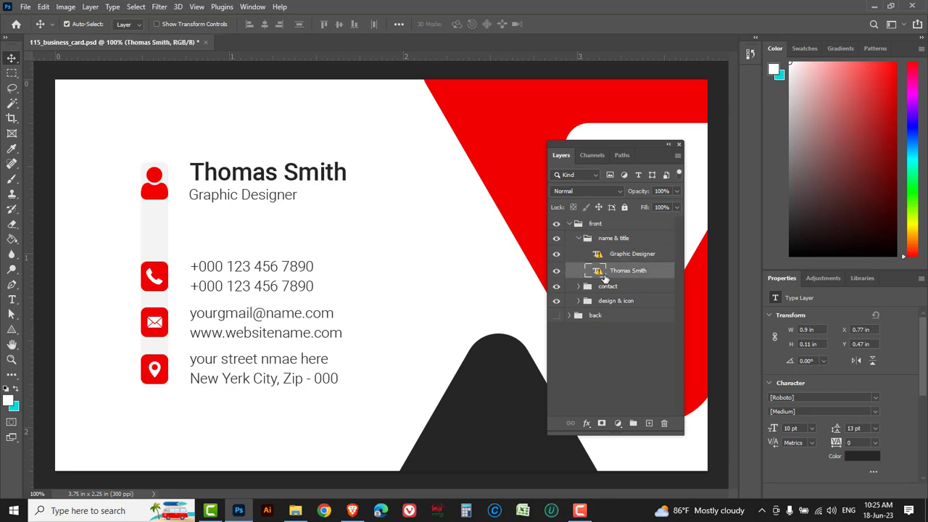
left_click(556, 271)
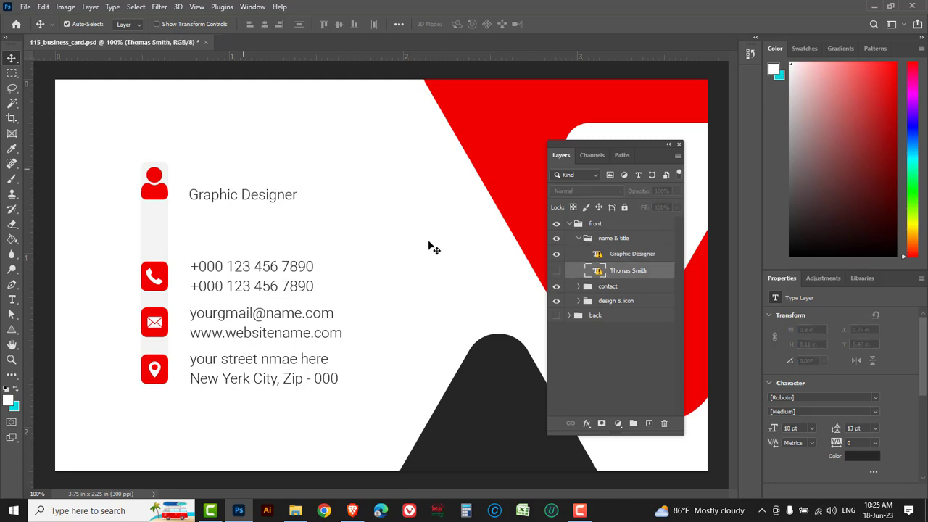
left_click(557, 271)
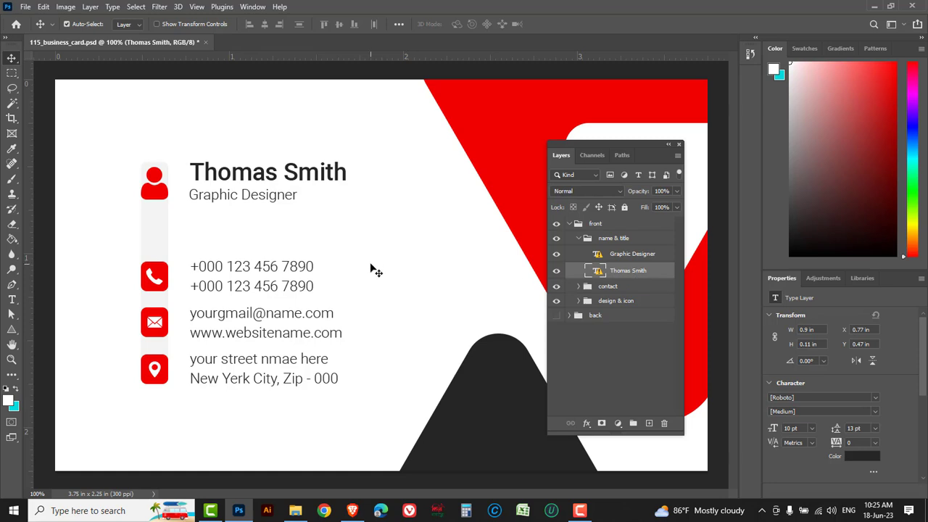
Set the Horizontal Type Tool font to Armstrong Extrabold.
left_click(12, 301)
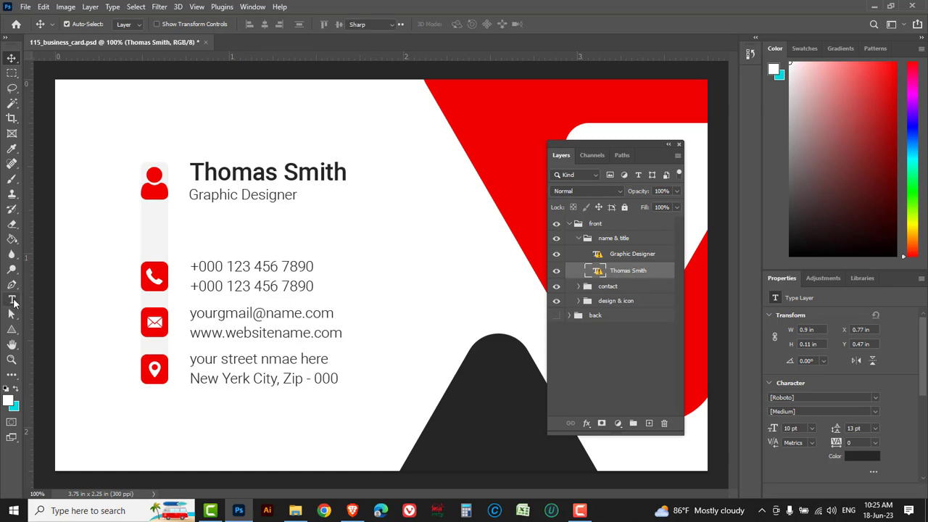
left_click(45, 299)
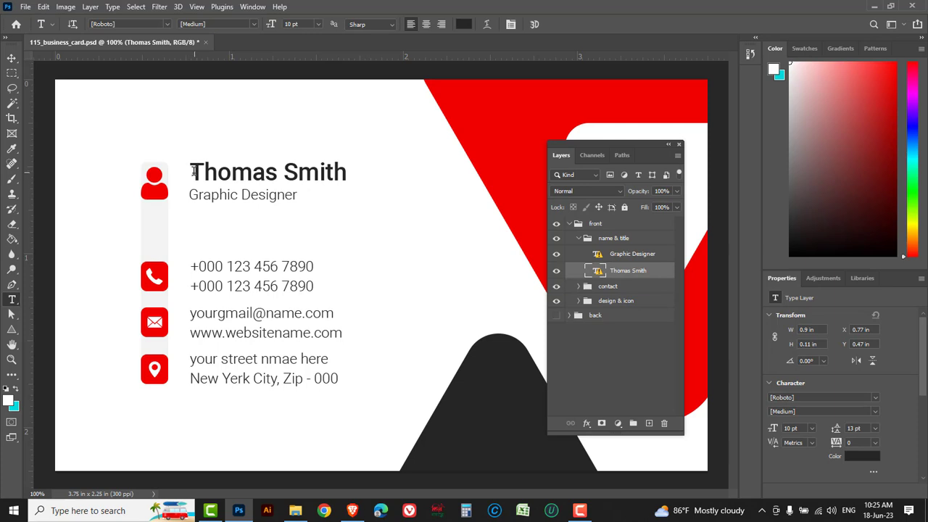
left_click(167, 24)
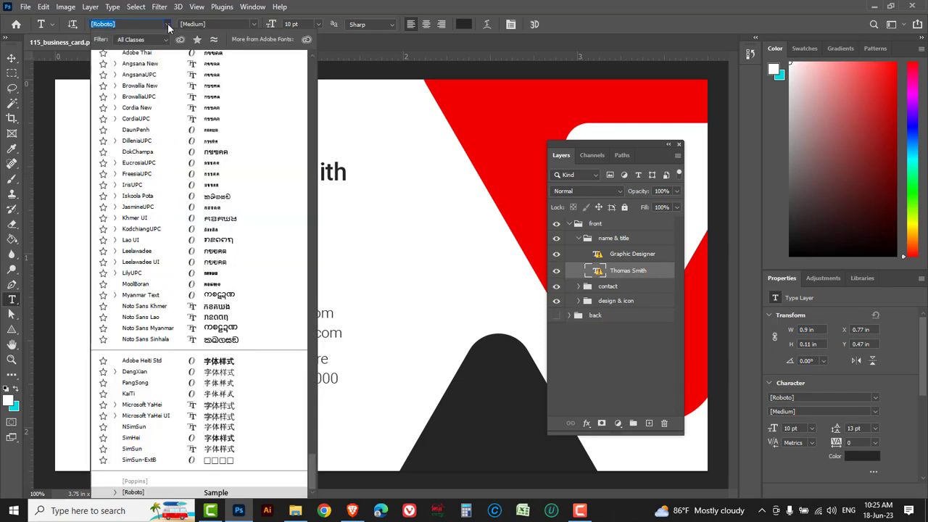
type("ar")
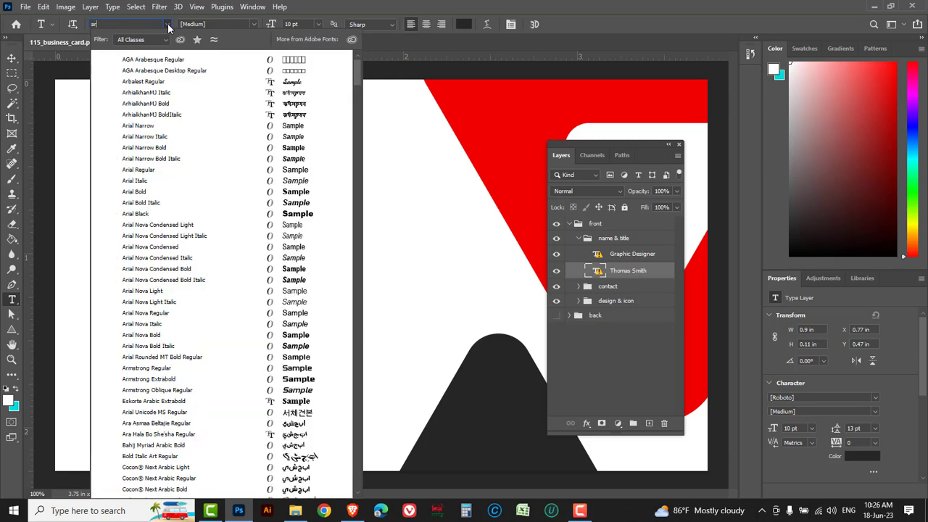
type("mstrong")
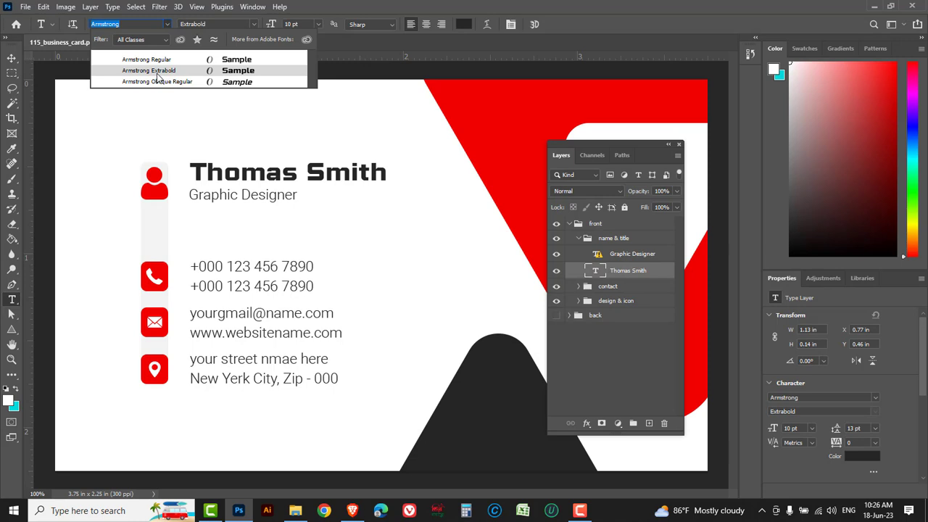
left_click(158, 77)
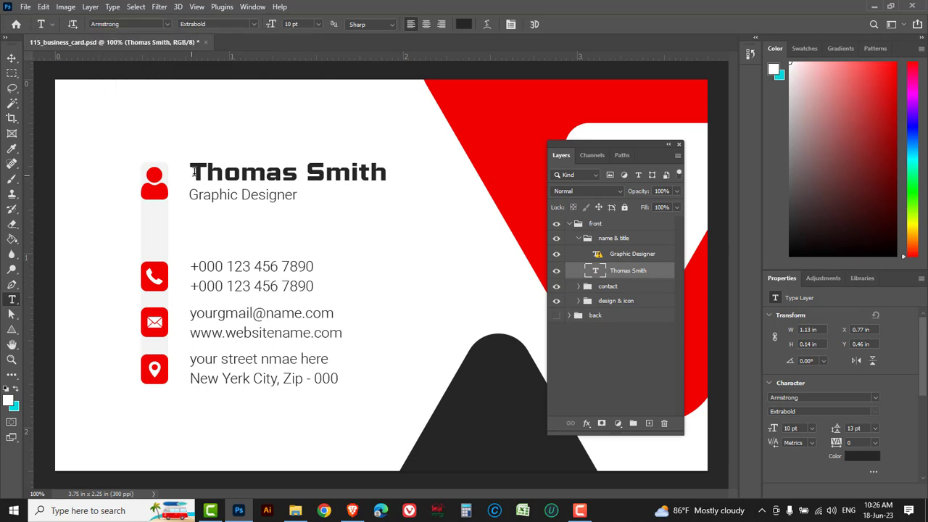
Replace the sample name on the card front with the new cardholder's full name.
left_click_drag(193, 172, 424, 175)
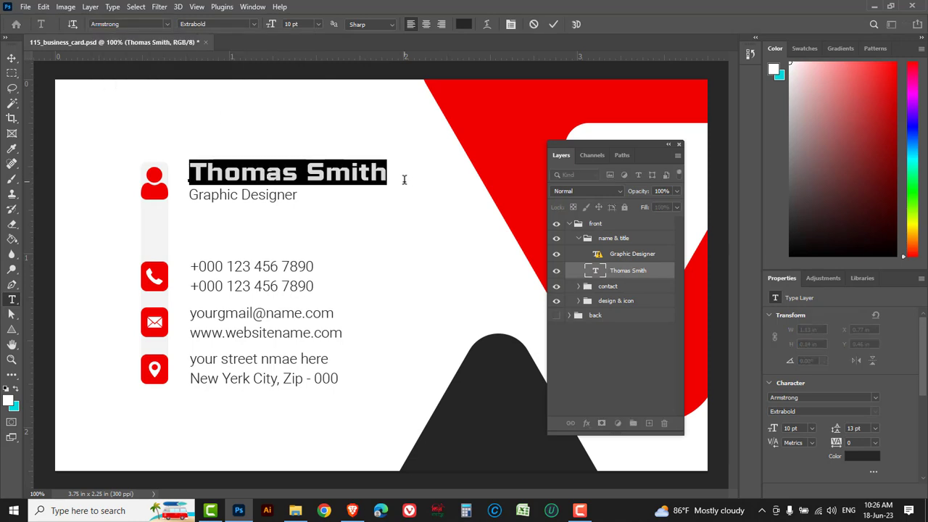
type("R")
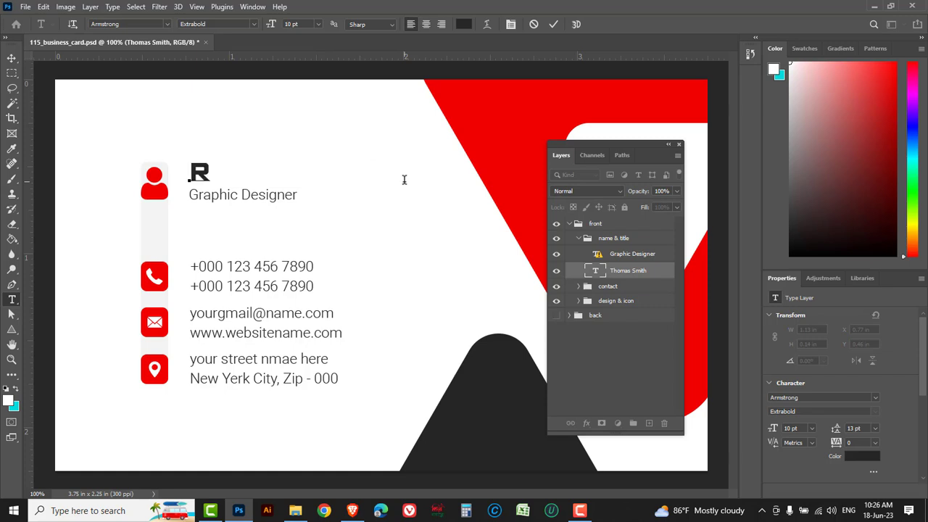
type("oman")
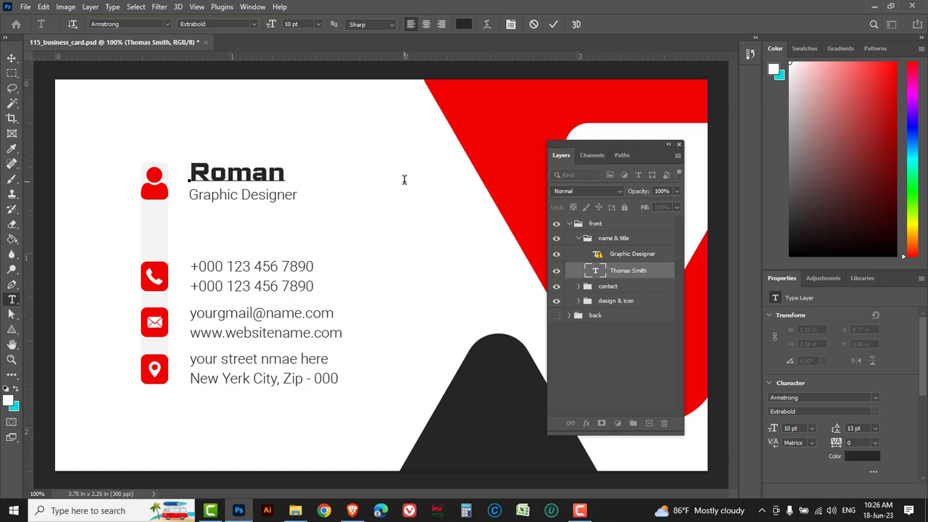
type(" Khan")
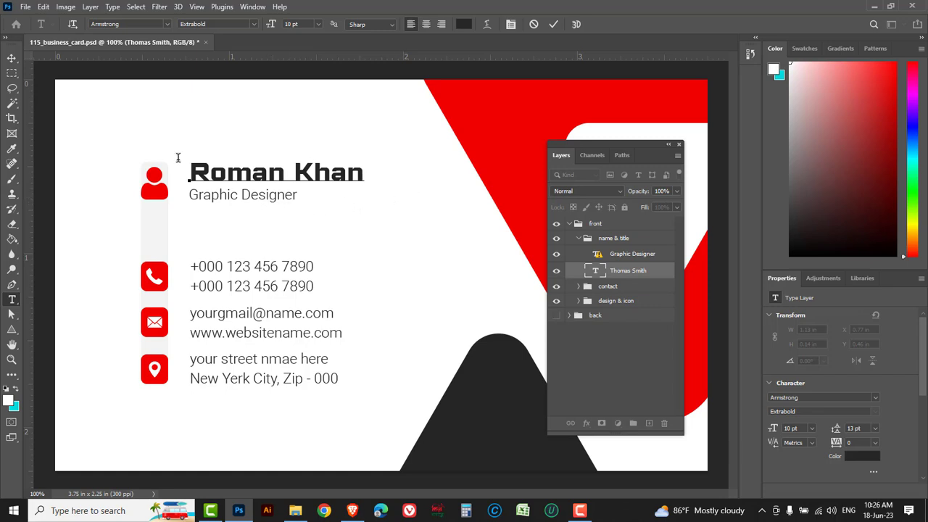
left_click(11, 59)
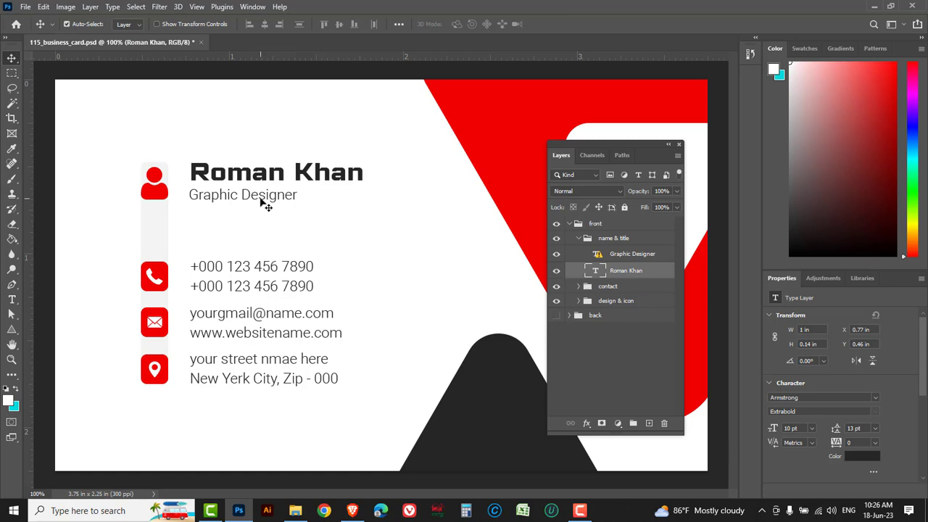
Select the Graphic Designer layer and set the type font to Arial.
left_click(645, 260)
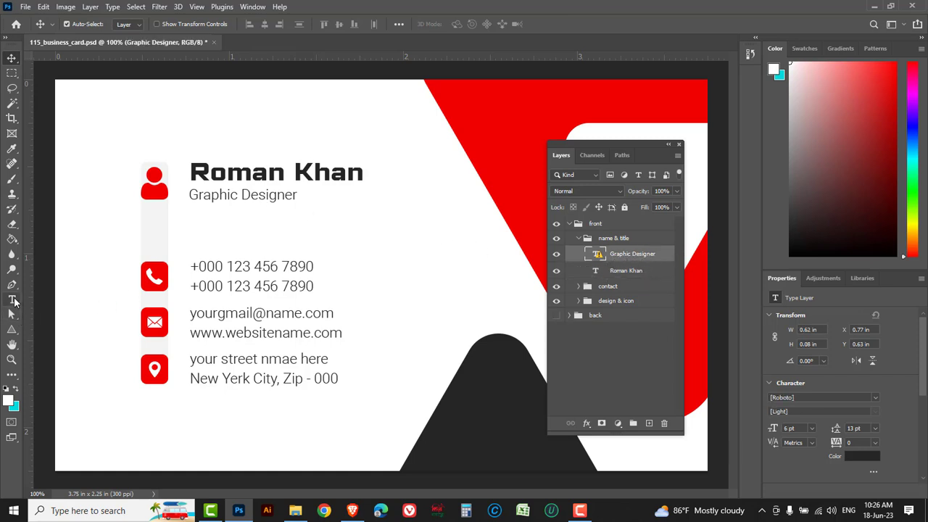
left_click(15, 301)
left_click(53, 299)
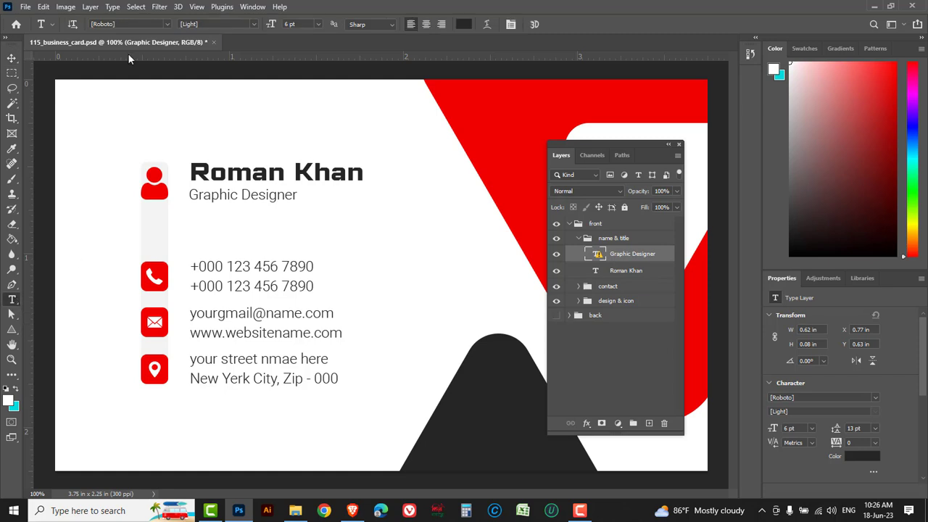
left_click(168, 25)
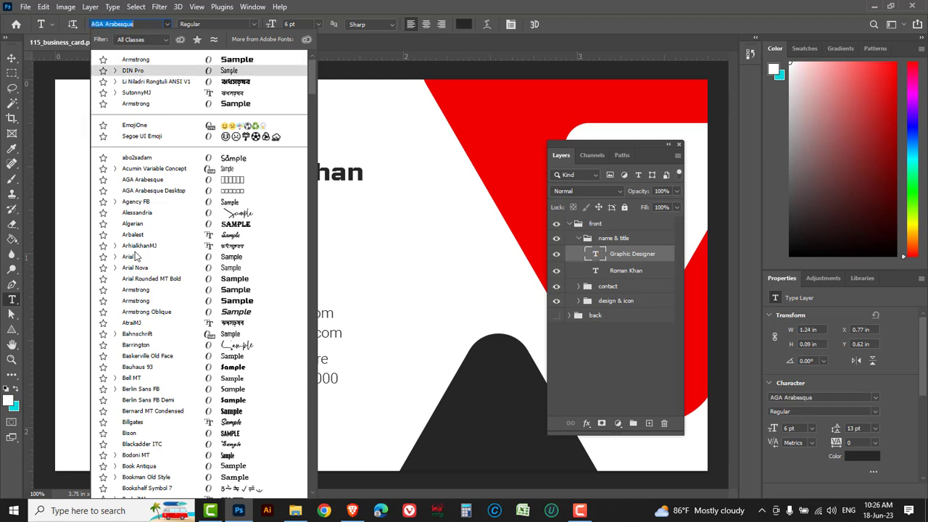
left_click(133, 258)
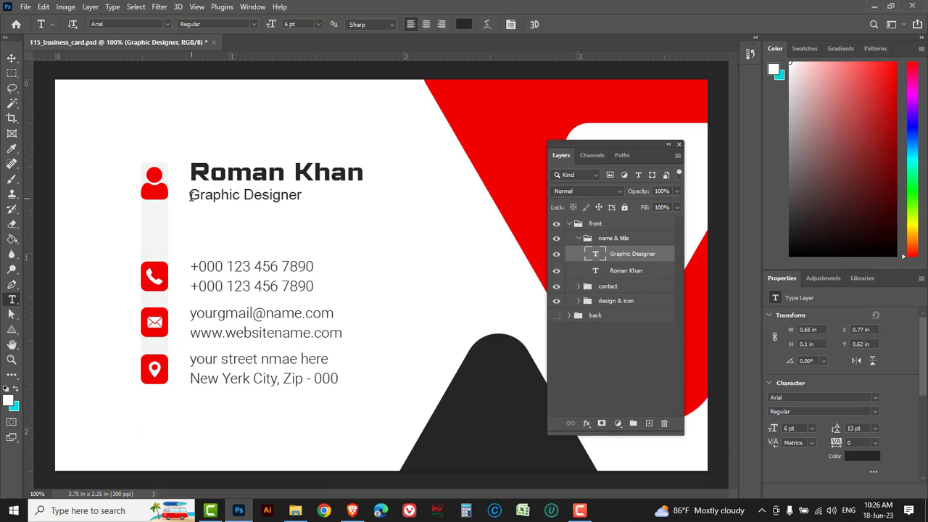
Replace the Graphic Designer title text with 'Creative Designer'.
left_click_drag(191, 196, 325, 203)
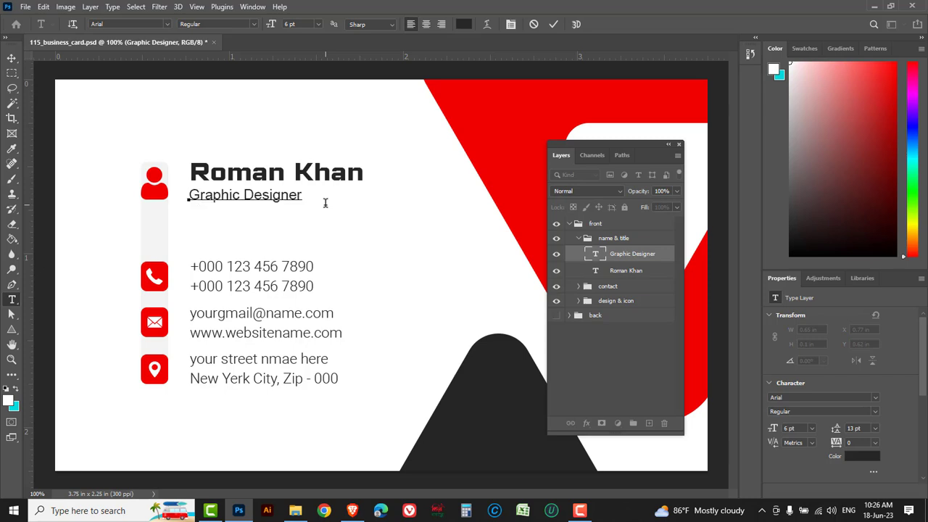
type("Creative De")
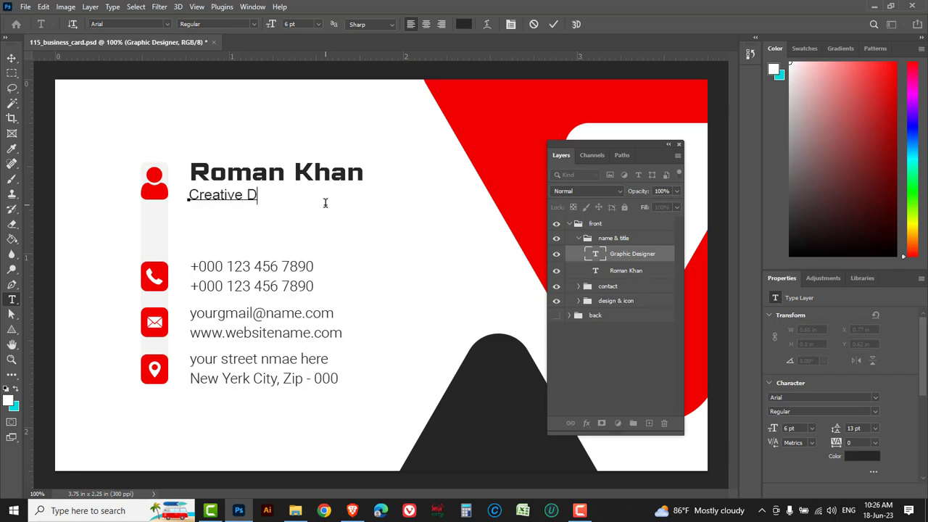
type("sign")
type("er")
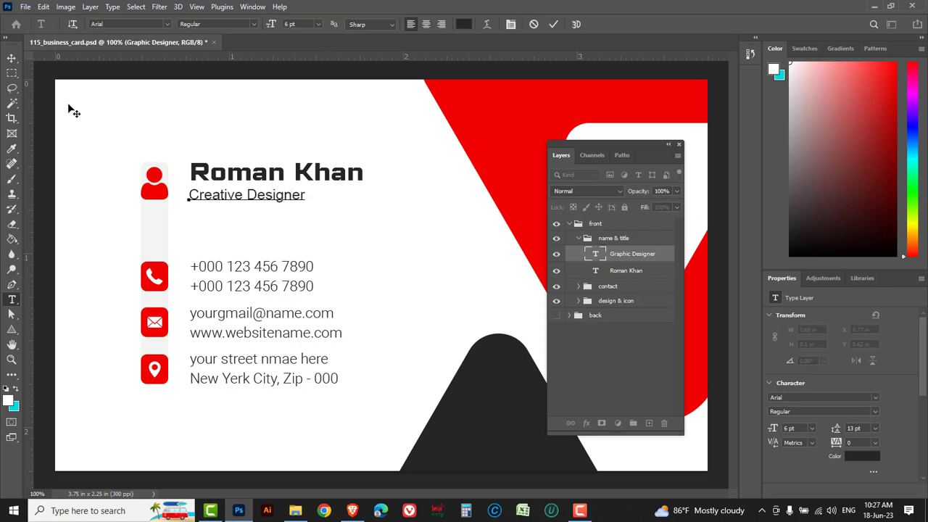
left_click(12, 59)
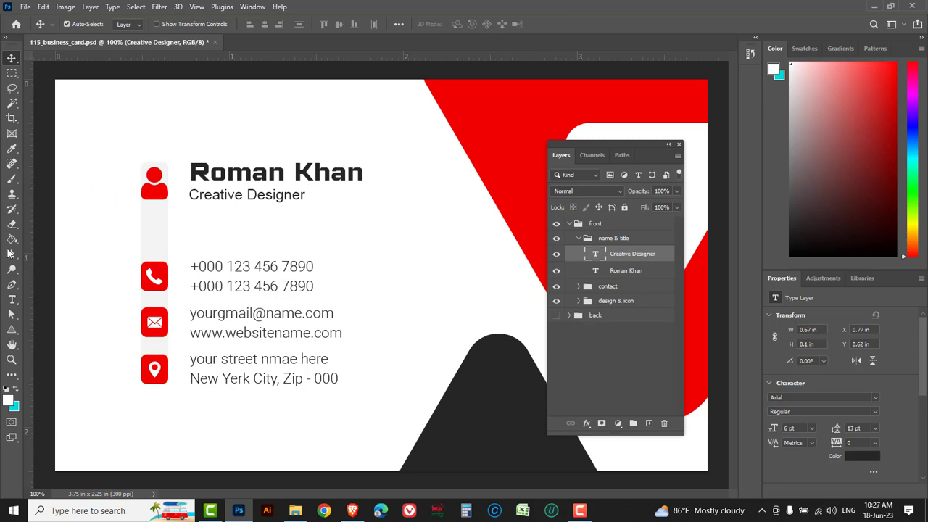
Set the phone number lines in the contact group to Arial, dismissing the missing-font warning.
left_click(27, 302)
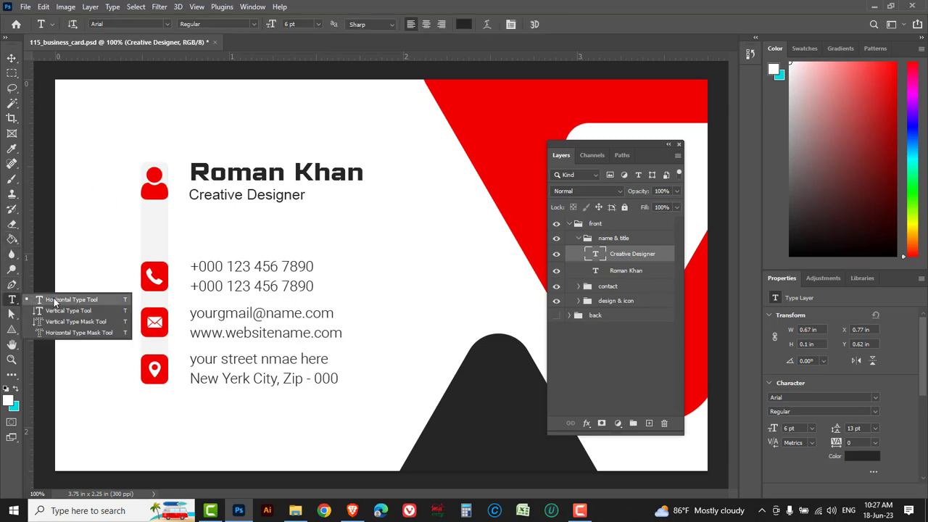
left_click(58, 301)
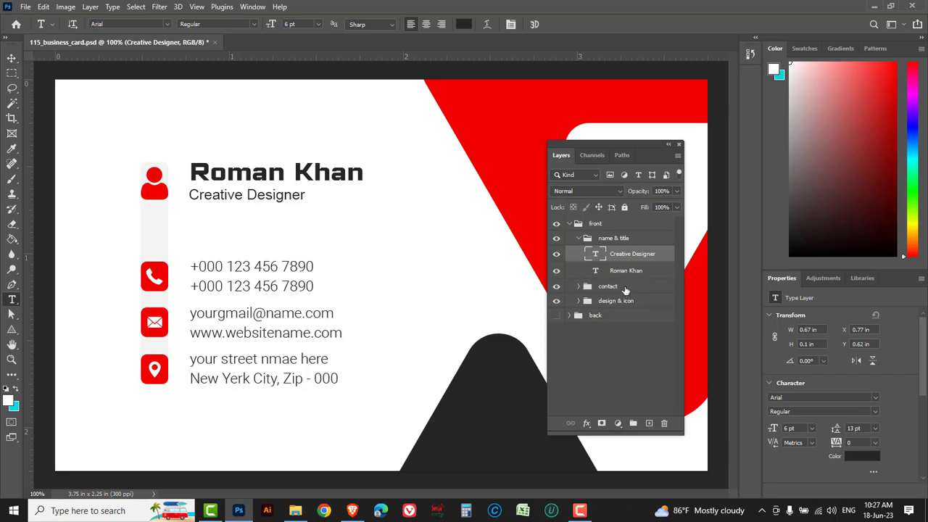
left_click(577, 290)
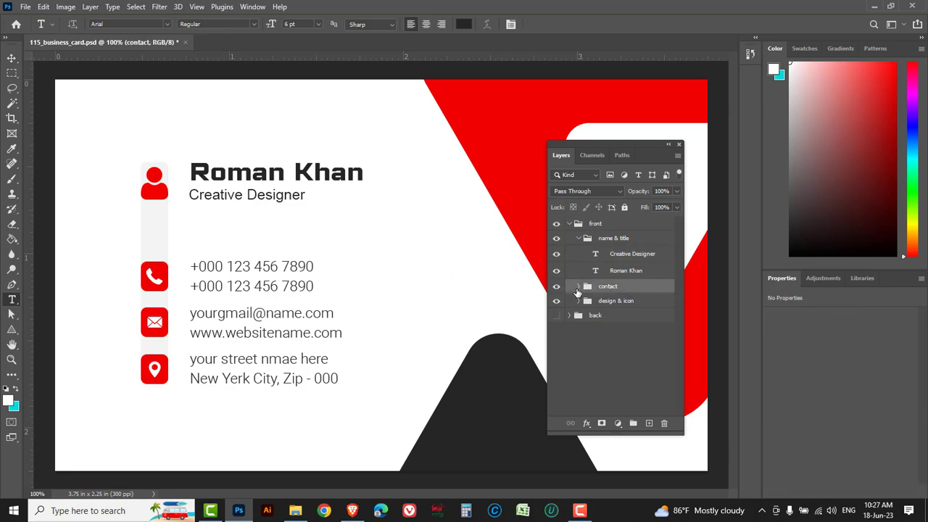
left_click(577, 288)
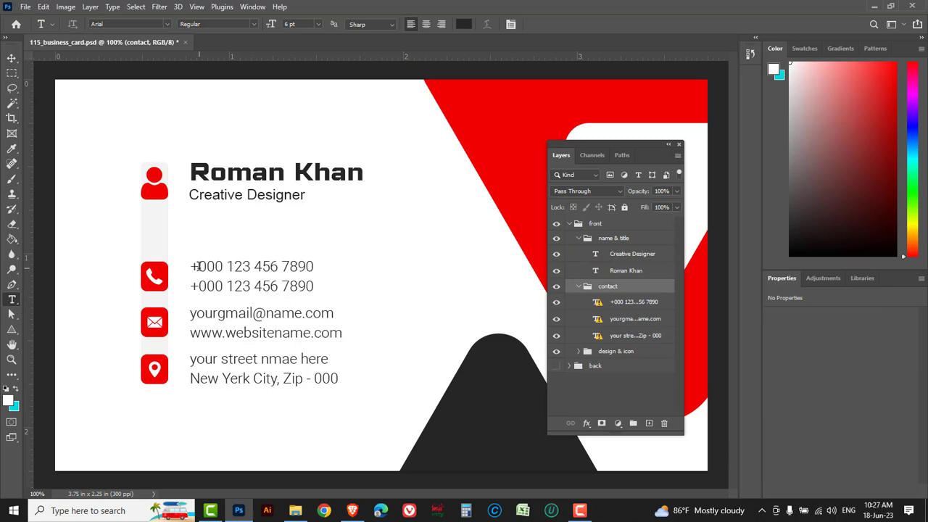
left_click_drag(197, 267, 322, 266)
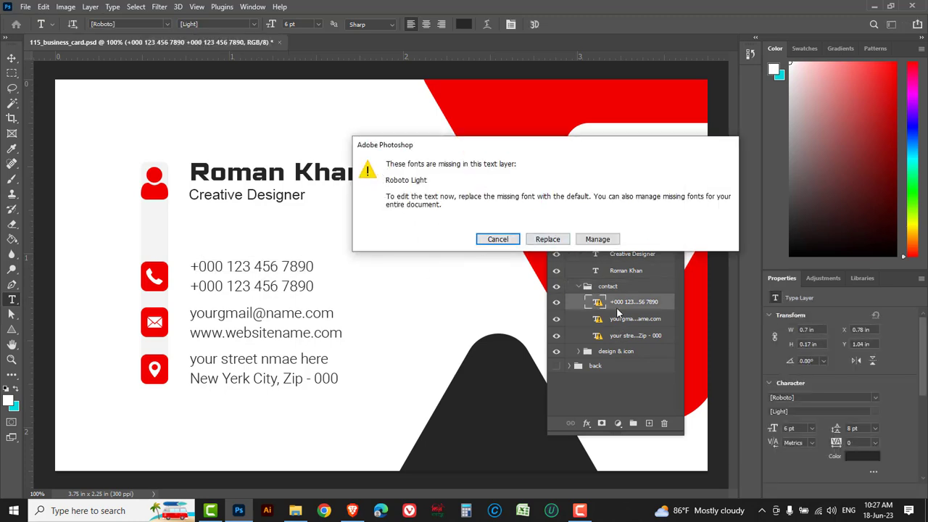
left_click(498, 240)
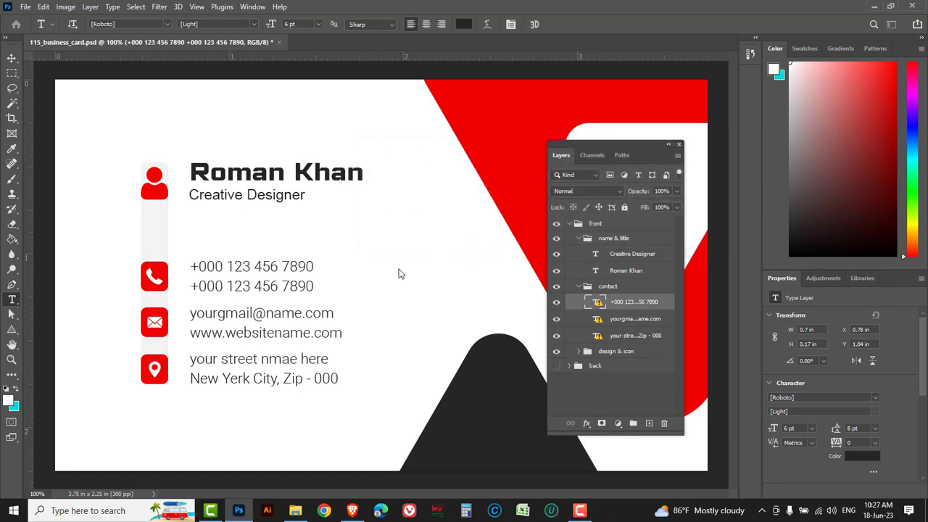
left_click(167, 24)
left_click(147, 62)
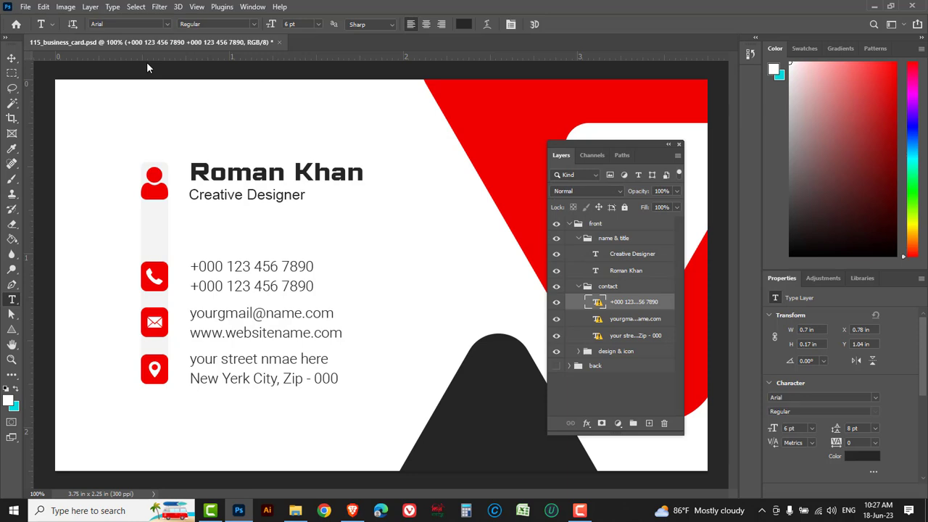
Set the email/website and street address text layers to Arial Regular.
left_click(655, 322)
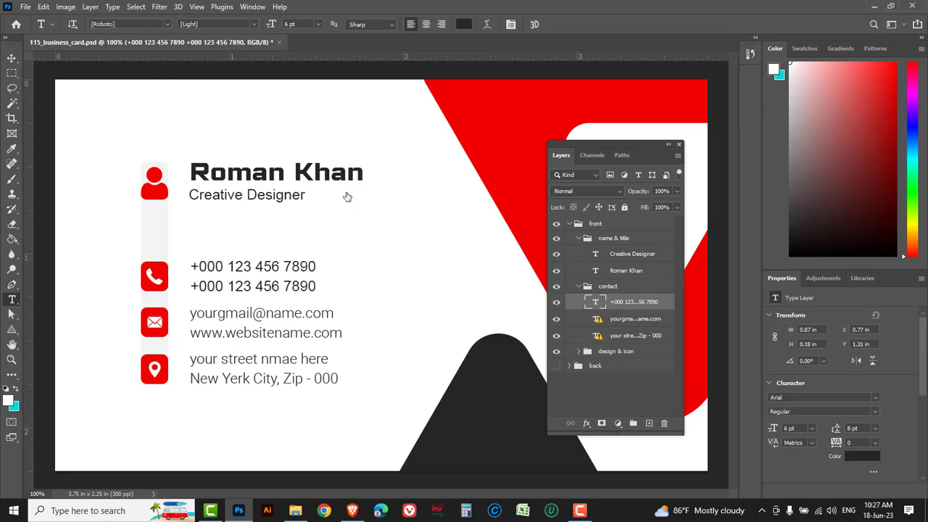
left_click(168, 25)
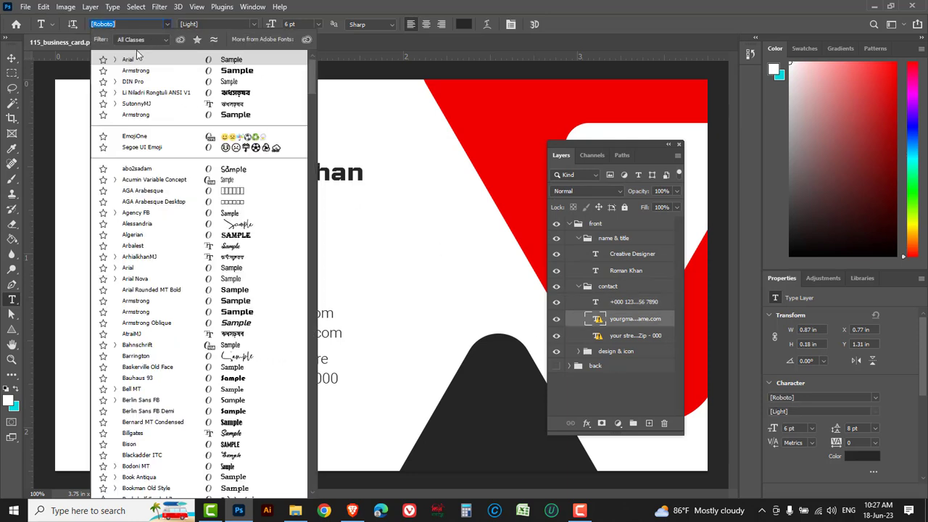
left_click(138, 59)
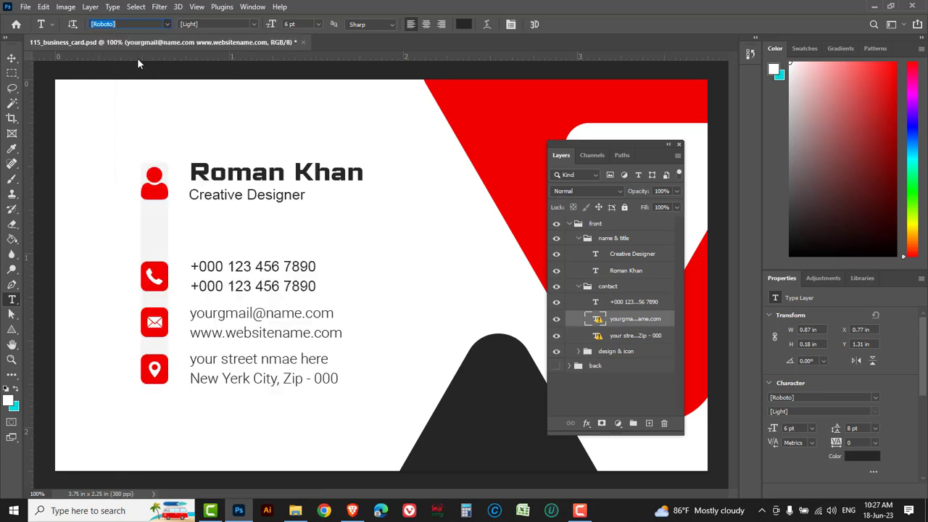
left_click(635, 336)
left_click(169, 25)
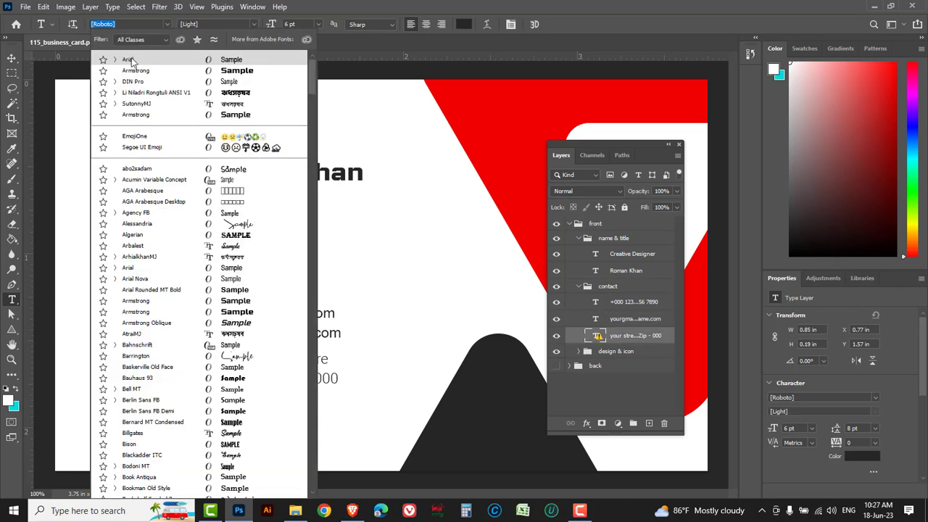
left_click(131, 60)
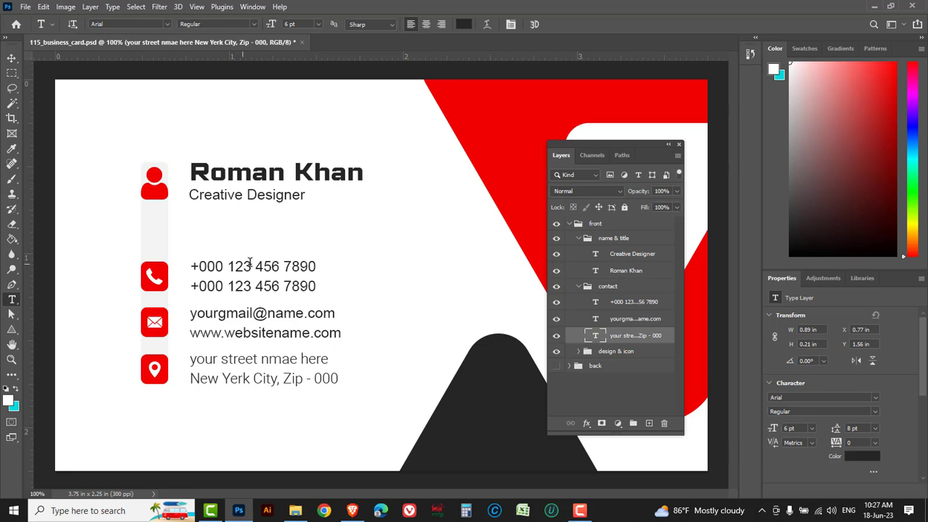
mouse_move(232, 267)
left_mouse_down()
mouse_move(317, 267)
mouse_move(197, 266)
left_mouse_up()
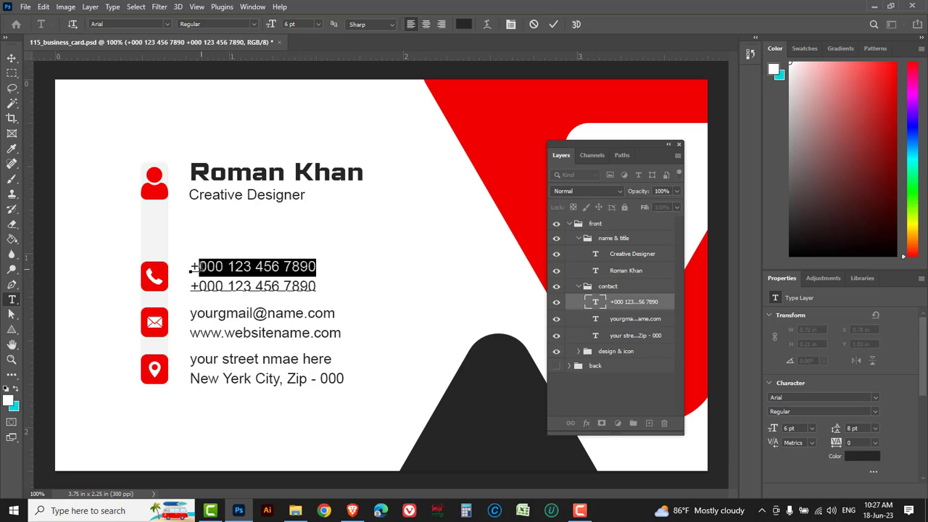
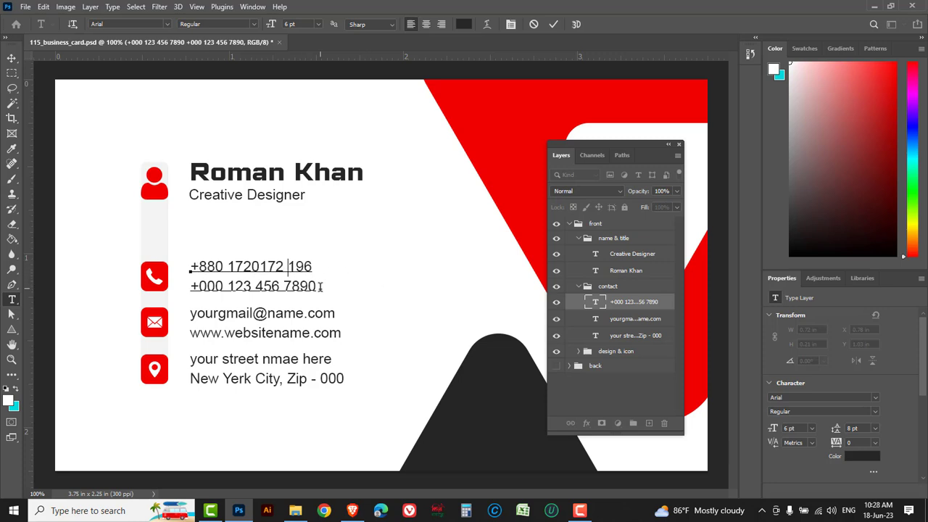
Type the designer's own phone number over the first placeholder number and commit it.
left_click_drag(321, 287, 190, 288)
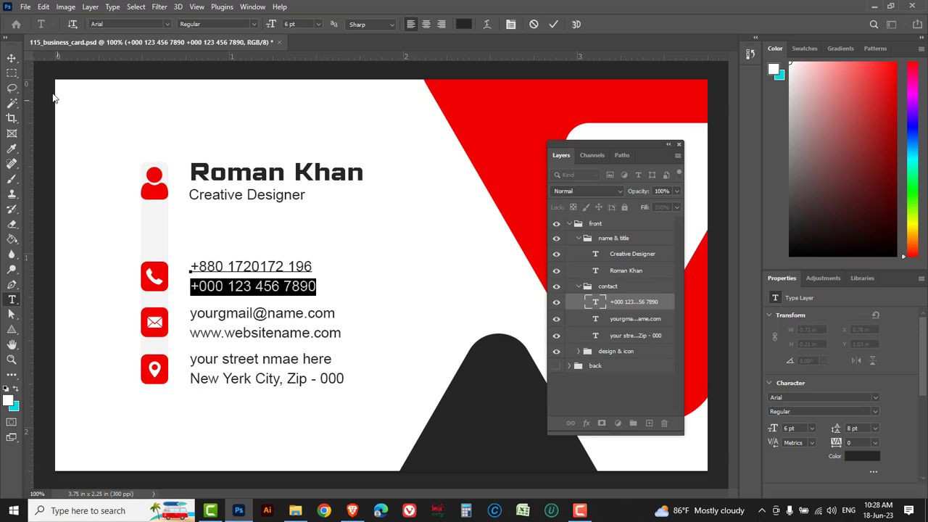
left_click(11, 58)
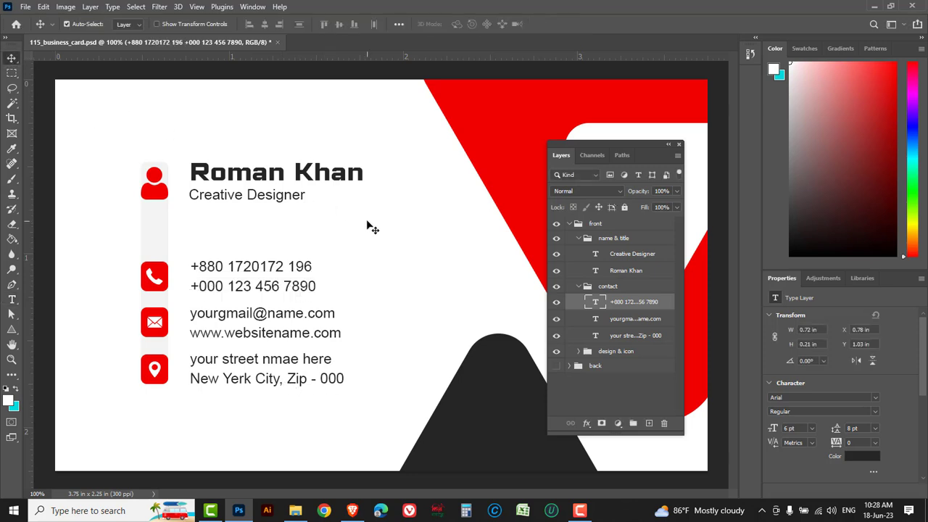
Collapse and hide the card front group and show the back group.
left_click(573, 223)
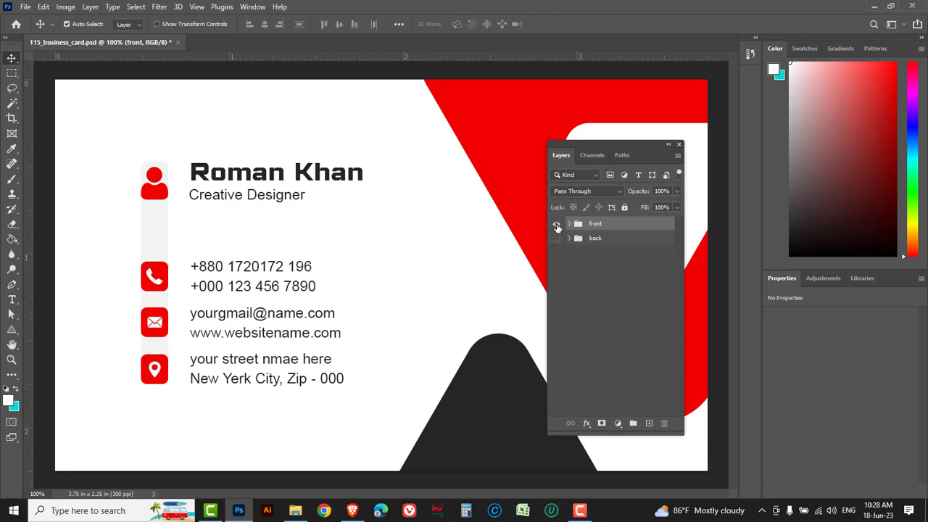
left_click_drag(557, 225, 558, 248)
left_click(557, 239)
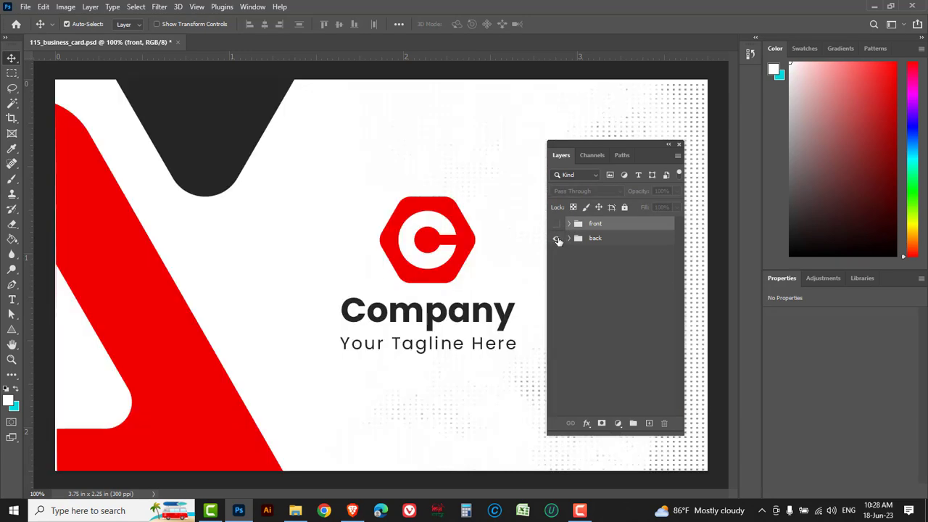
left_click_drag(574, 142, 692, 165)
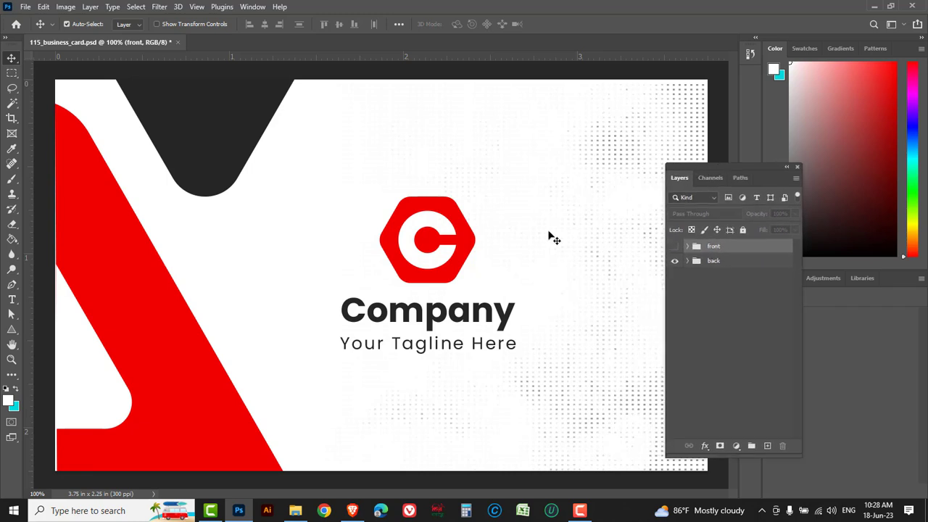
Try several fill colours on the red diagonal shape, then undo to keep it red.
left_click(132, 299)
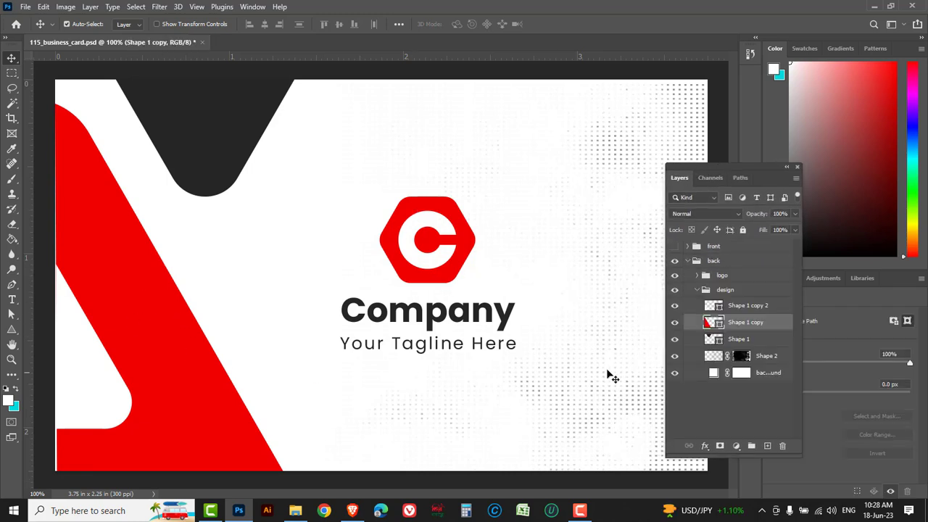
double_click(711, 323)
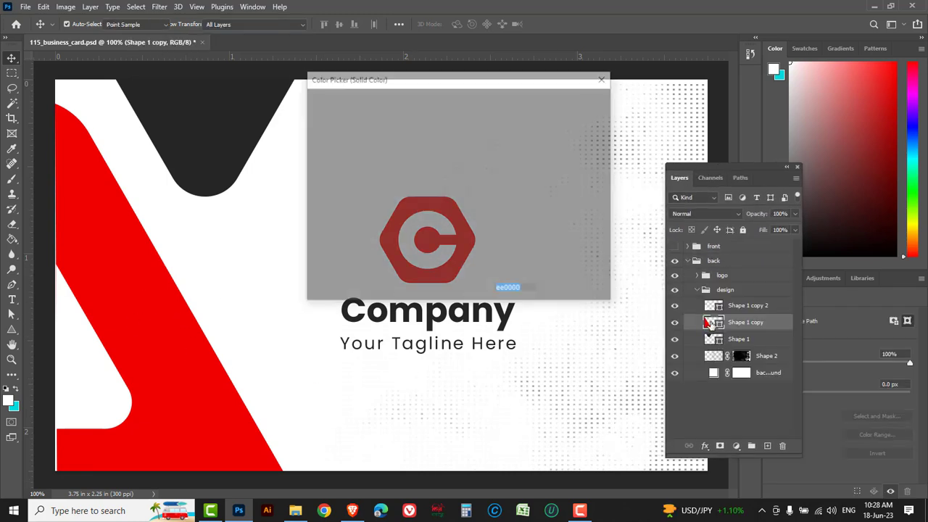
left_click(458, 184)
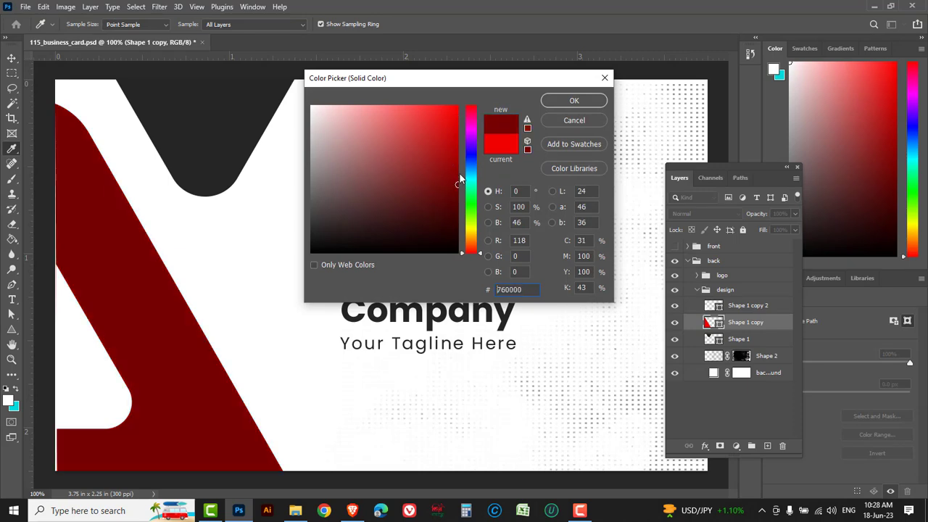
left_click(470, 214)
left_click(457, 121)
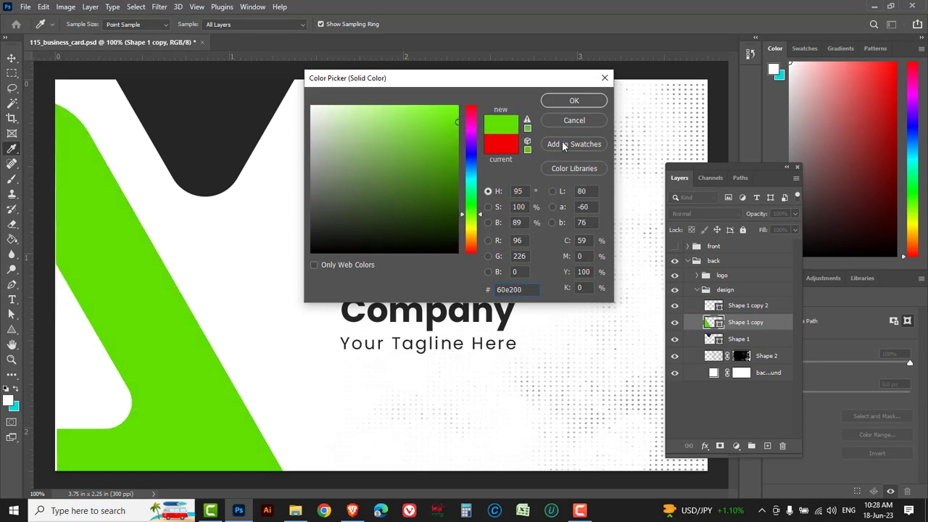
left_click(471, 250)
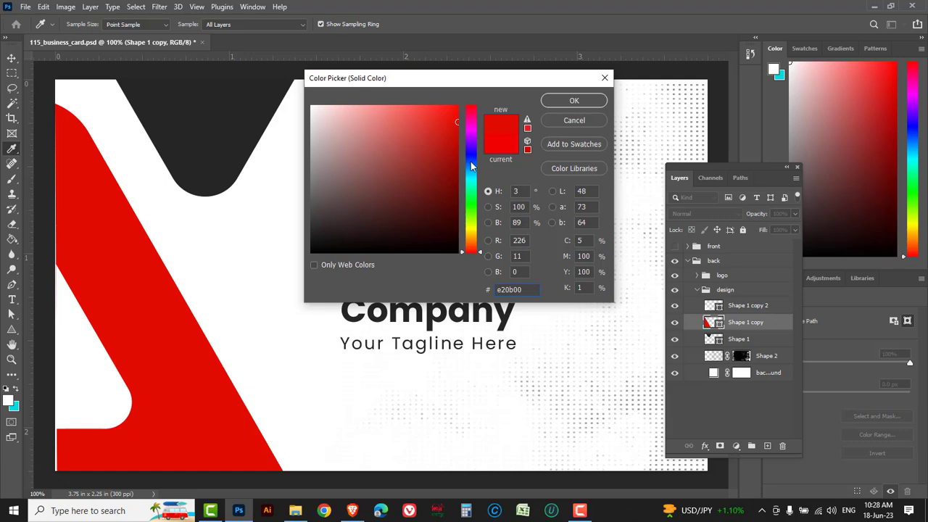
left_click_drag(471, 166, 471, 151)
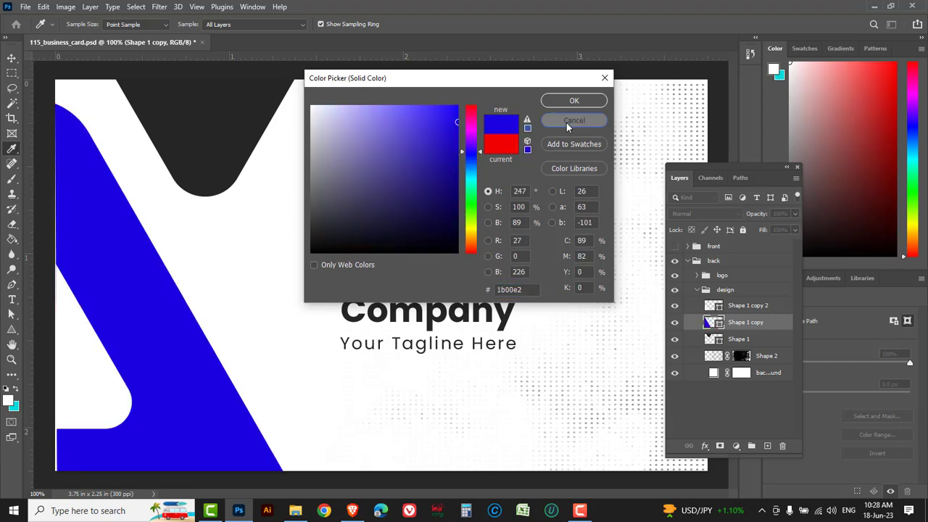
left_click(574, 100)
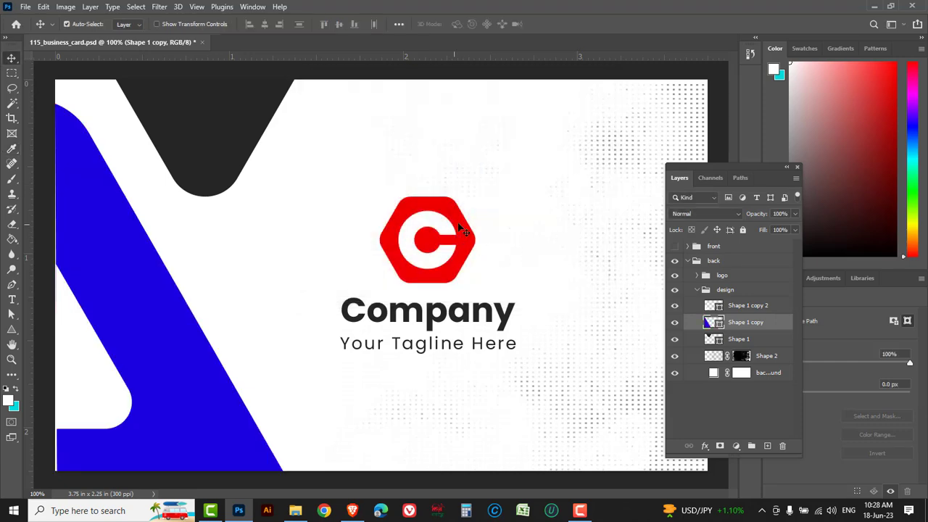
key("ctrl+z")
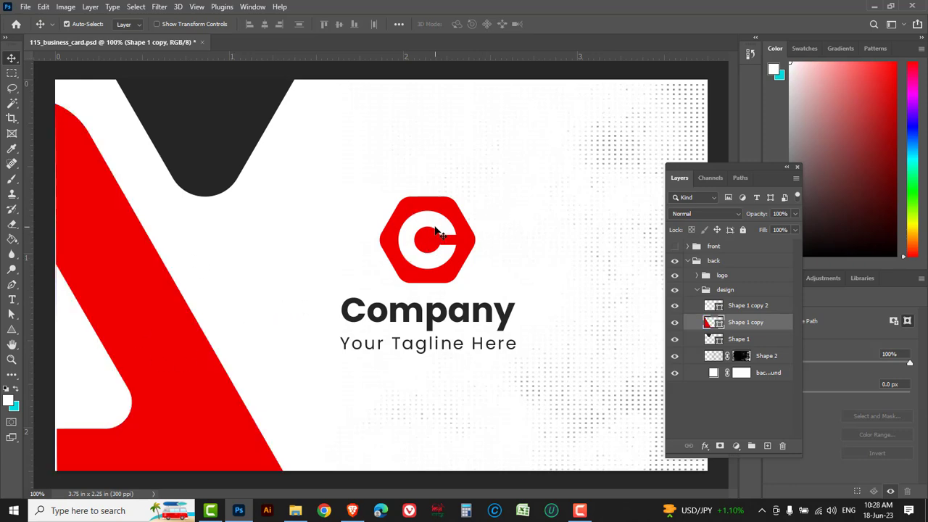
left_click(423, 317)
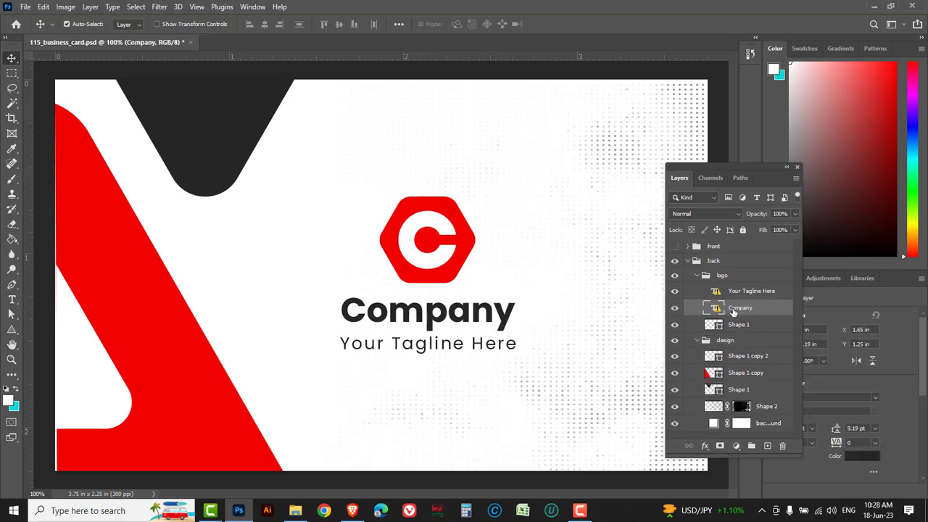
Change the Company text to 'Roman Graphics' in Armstrong Extrabold.
left_click(13, 300)
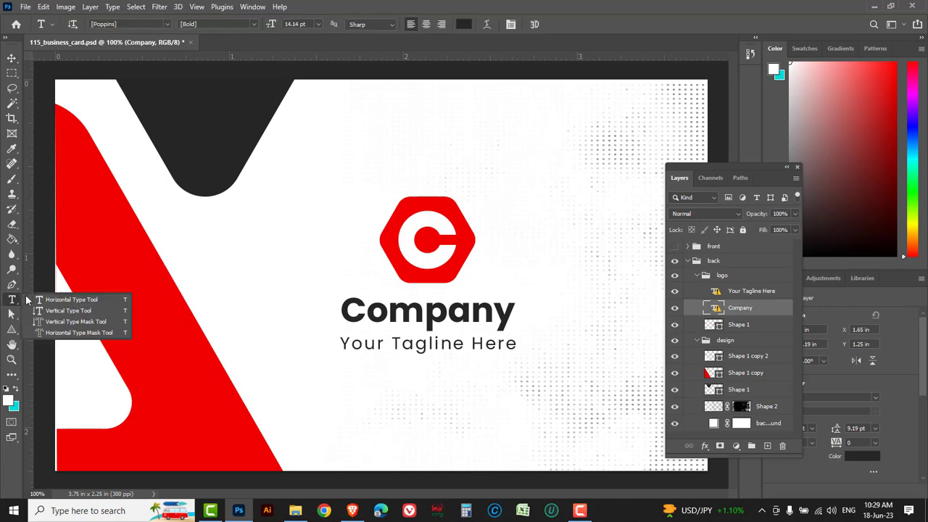
left_click(167, 24)
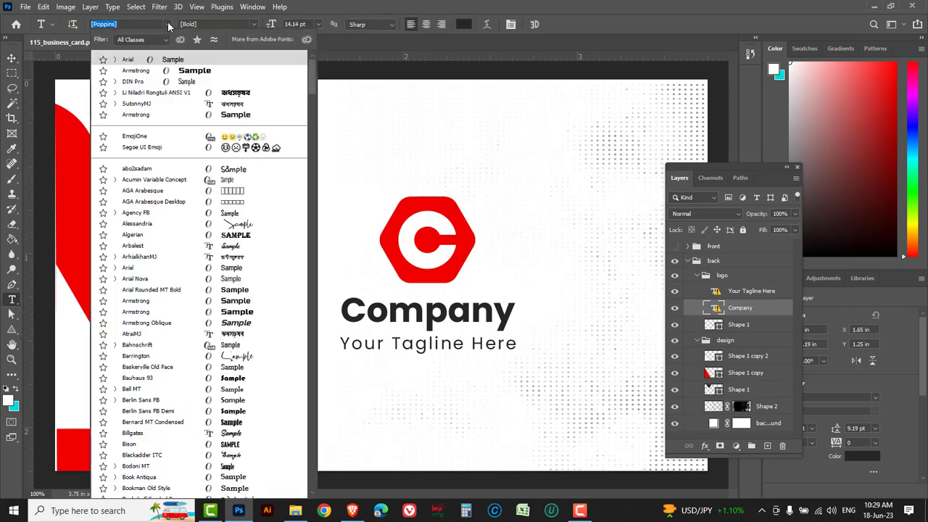
left_click(137, 72)
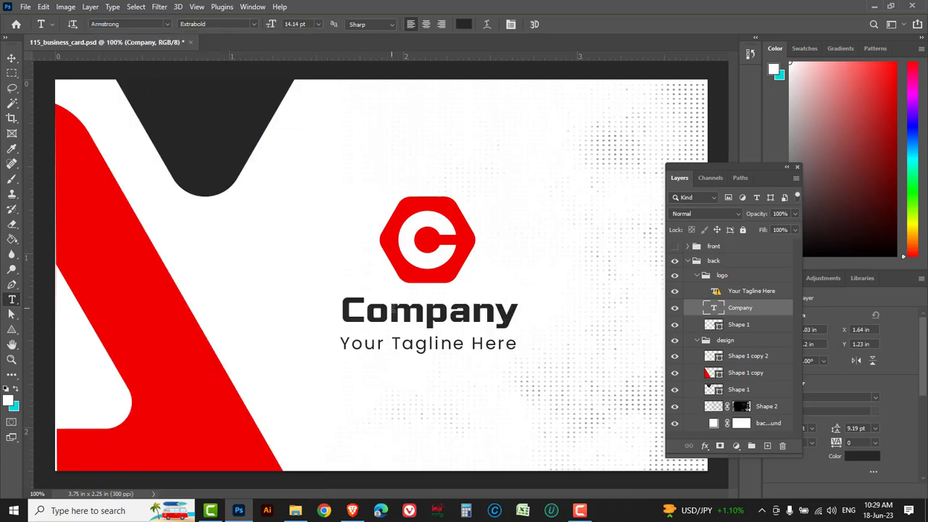
left_click(406, 313)
key("ctrl+a")
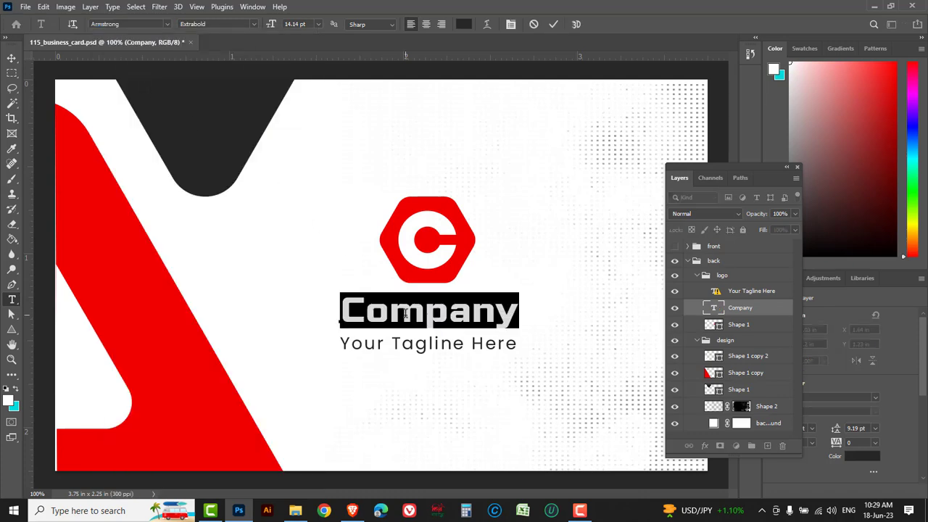
type("Roma")
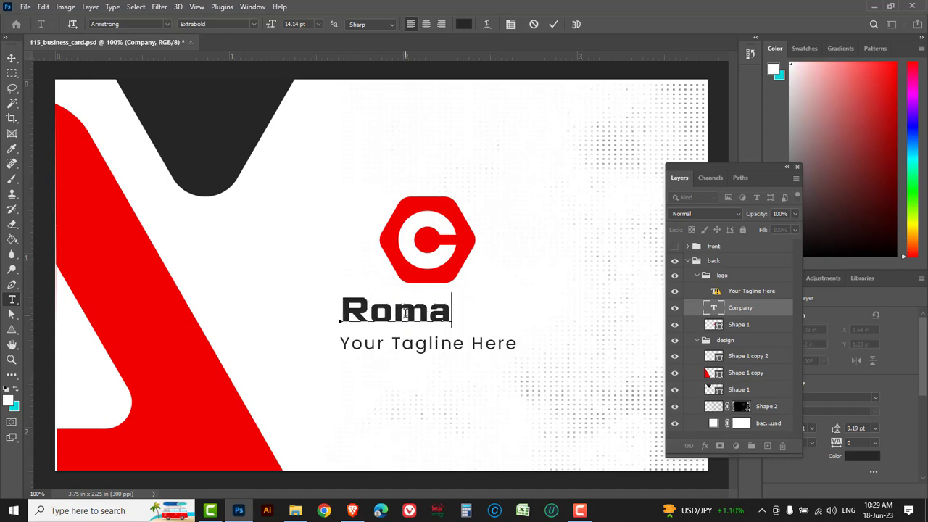
type("n Graphics")
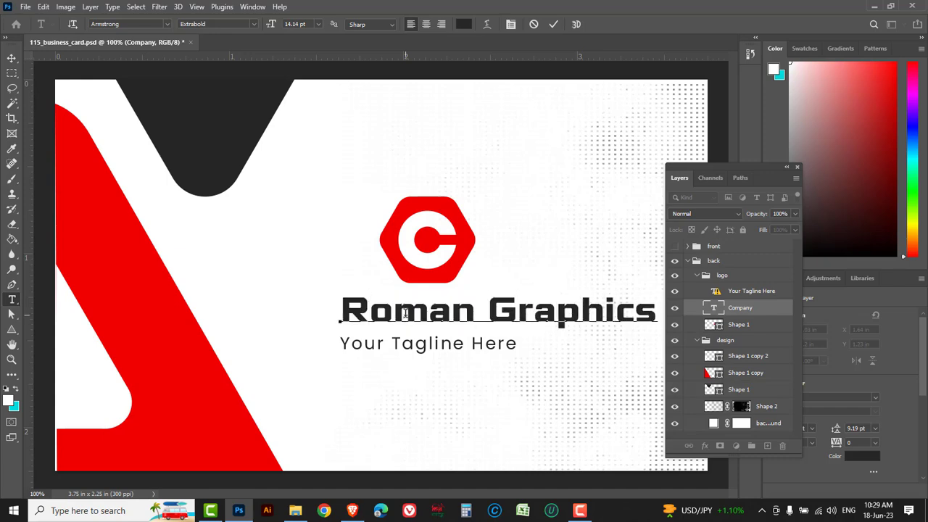
left_click(12, 57)
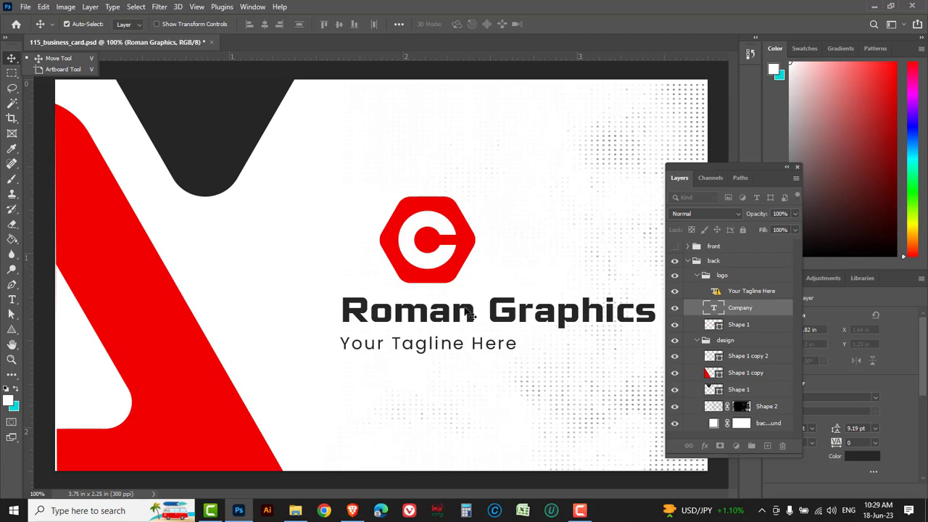
Shift Roman Graphics left and narrow it to about 81% width under the logo.
left_click_drag(470, 316, 425, 313)
key("ctrl")
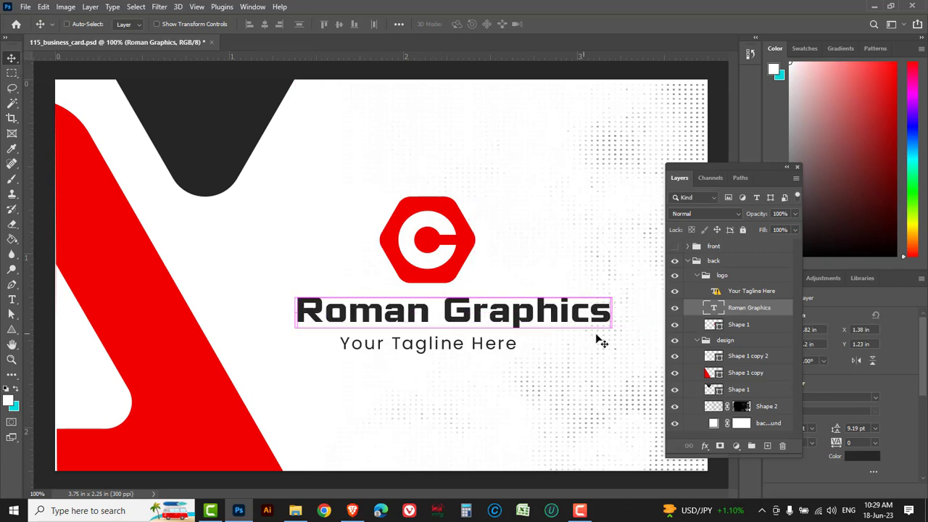
key("ctrl+t")
mouse_move(612, 312)
left_mouse_down()
mouse_move(551, 312)
mouse_move(565, 310)
left_mouse_up()
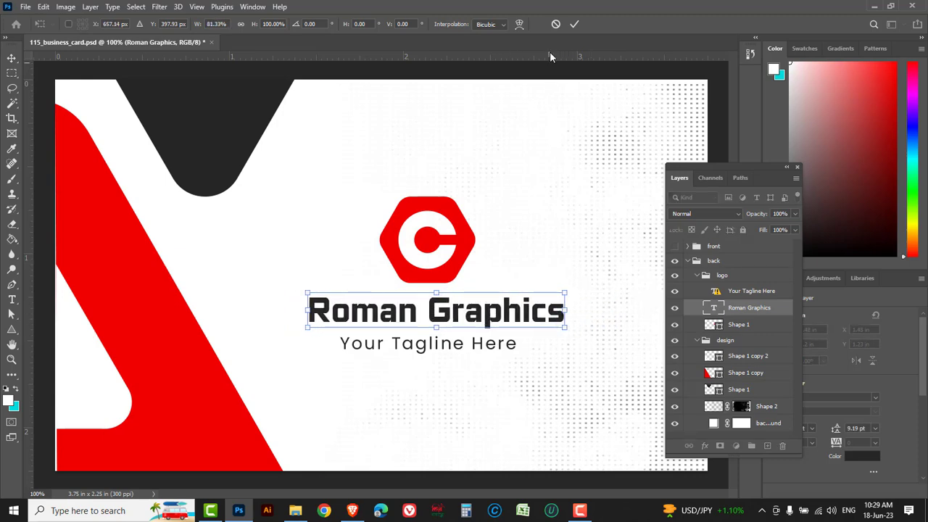
left_click(574, 24)
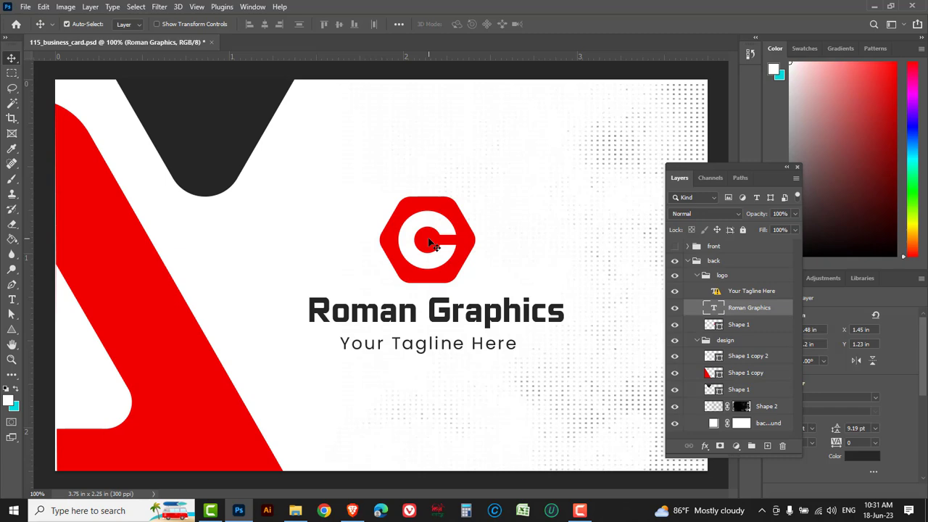
Try opening the RG logo from the Desktop, dismiss the error, and reselect it in Open.
left_click(26, 7)
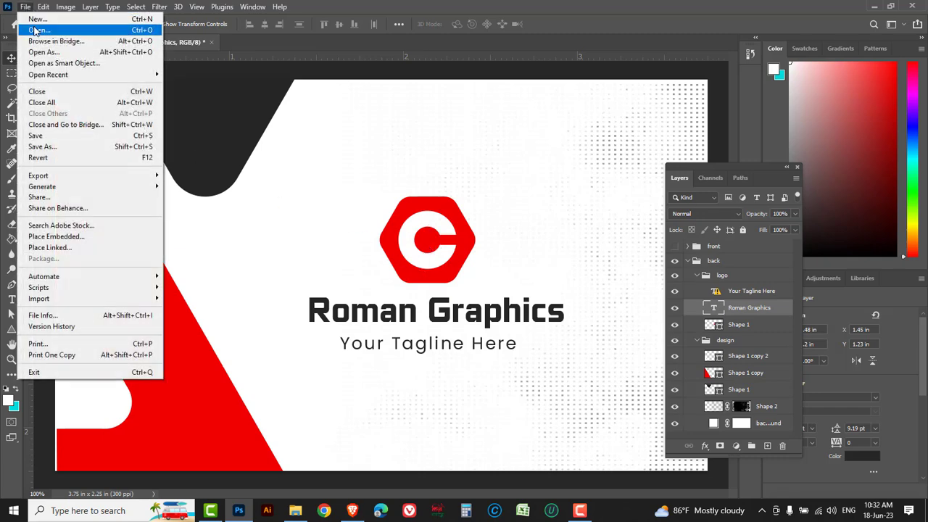
left_click(36, 30)
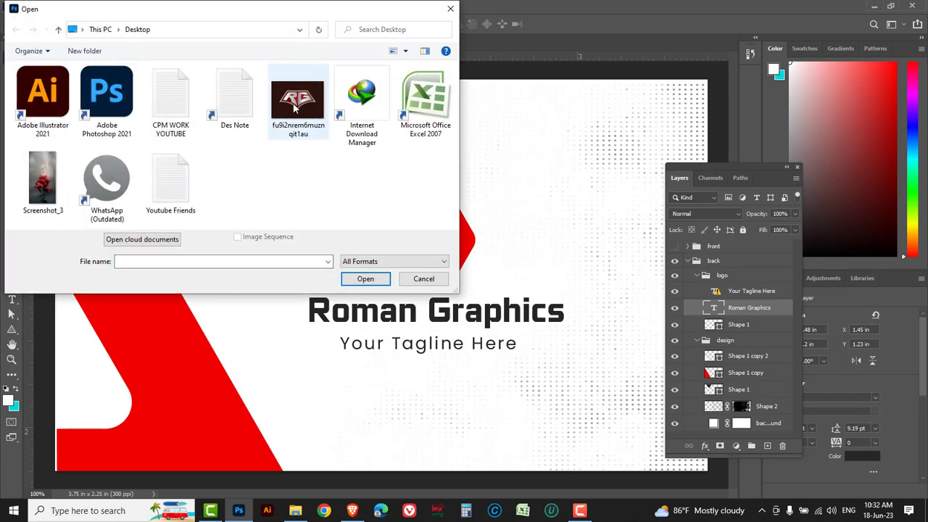
double_click(298, 102)
left_click(464, 194)
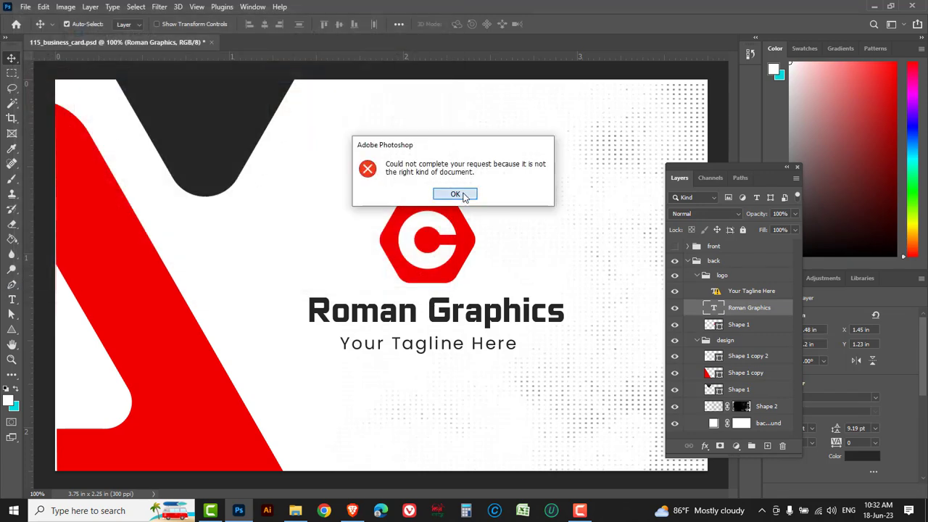
left_click(26, 8)
left_click(36, 30)
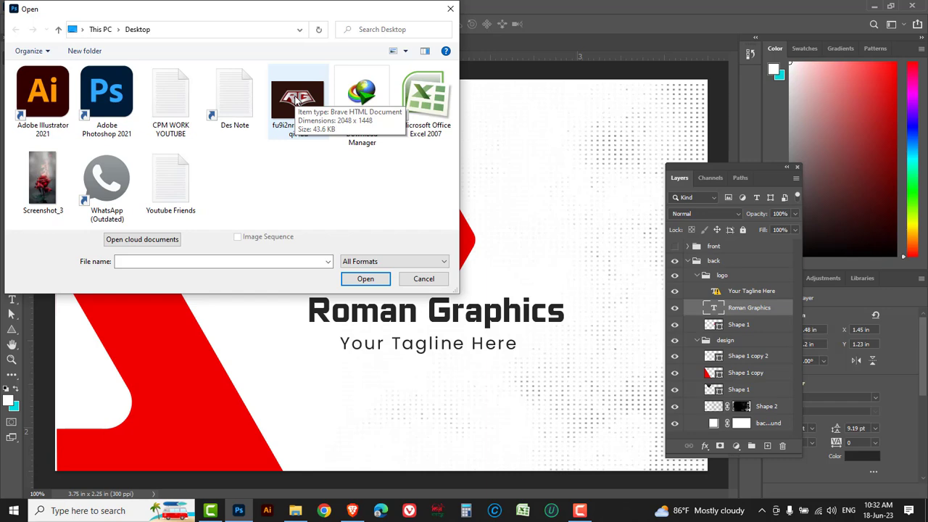
left_click(296, 100)
Open the logo in Paint and save it to the Desktop as a JPEG named RG.
right_click(296, 100)
mouse_move(331, 181)
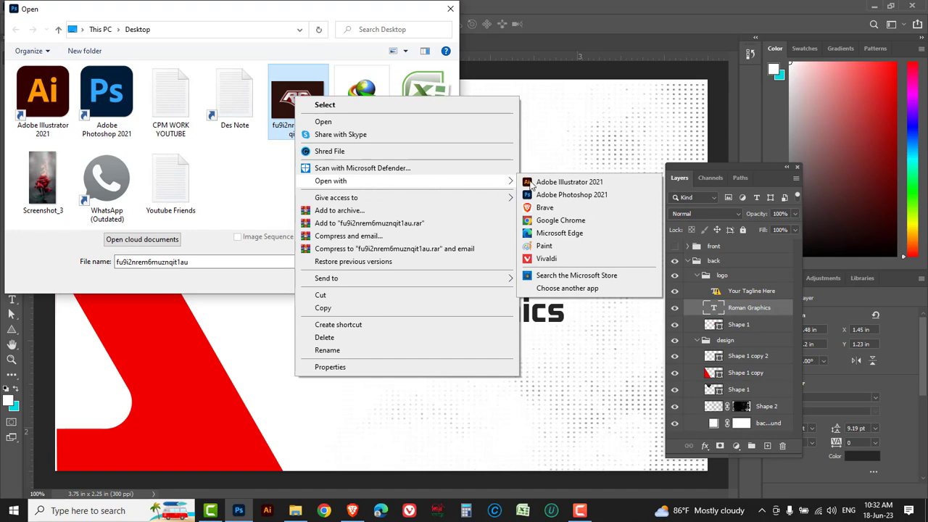
left_click(545, 247)
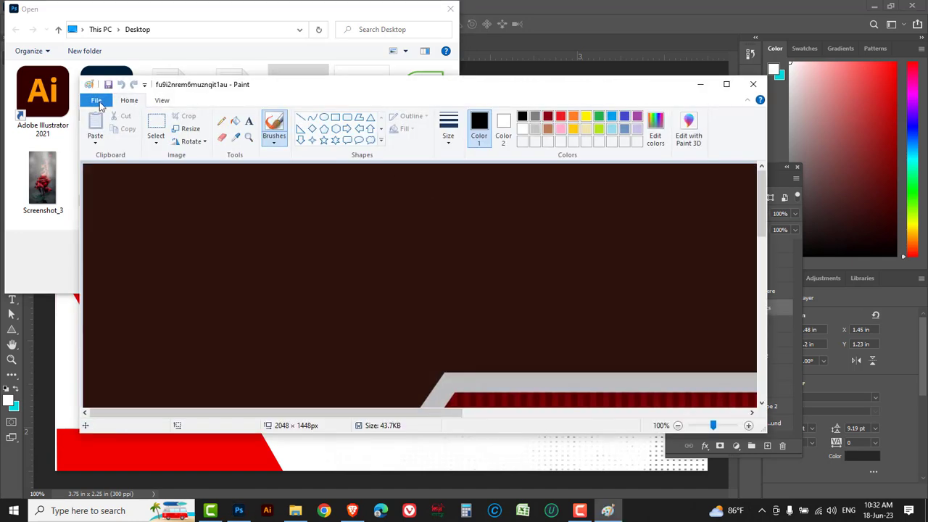
left_click(97, 103)
mouse_move(118, 197)
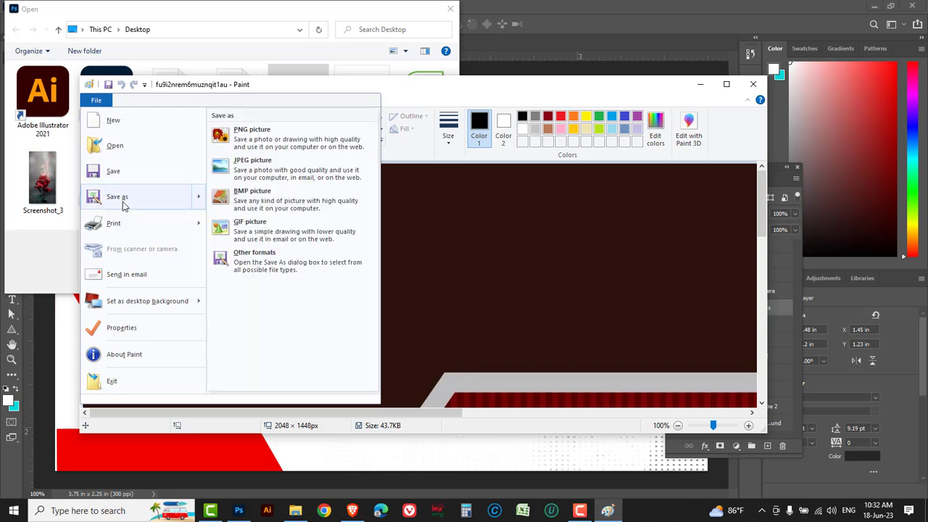
left_click(266, 172)
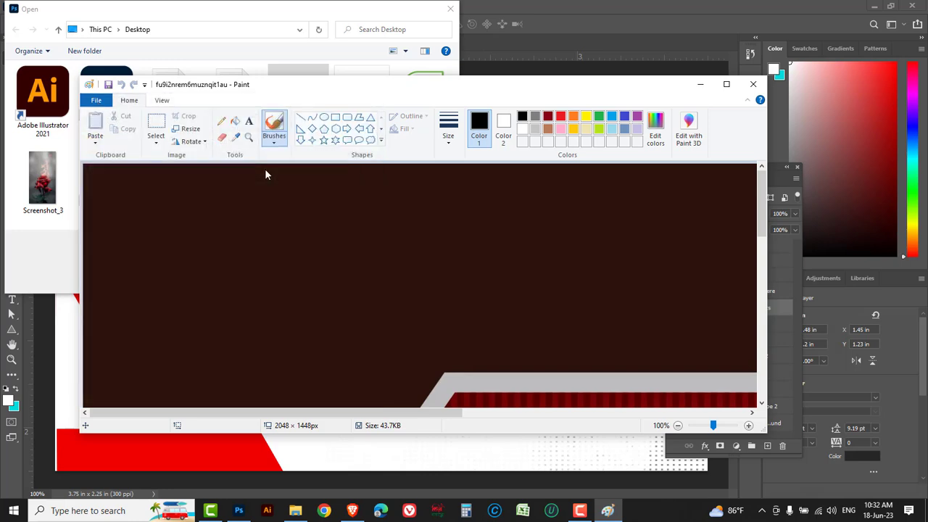
left_click(288, 210)
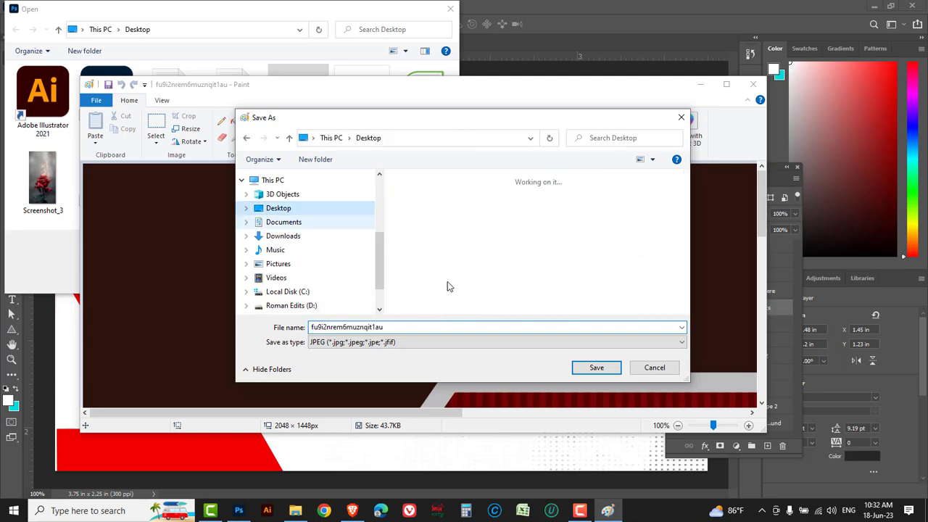
left_click_drag(416, 327, 310, 331)
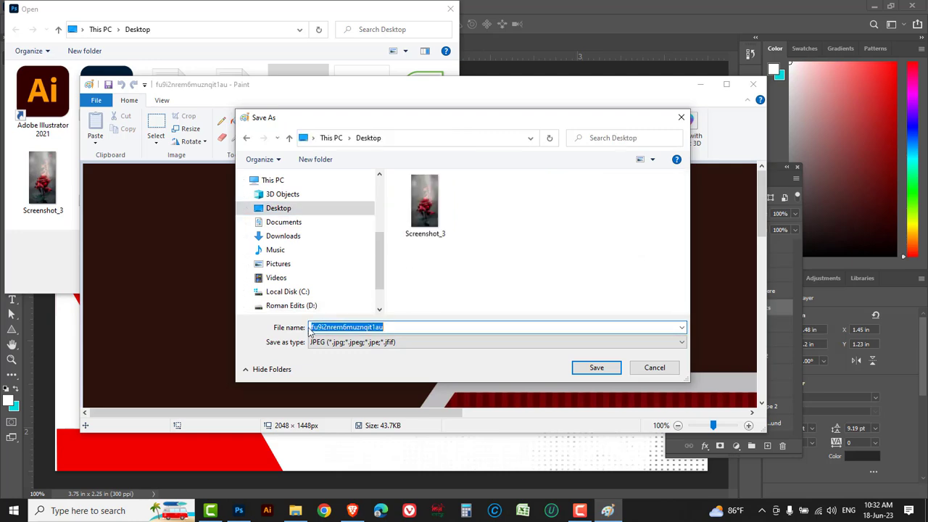
type("RG")
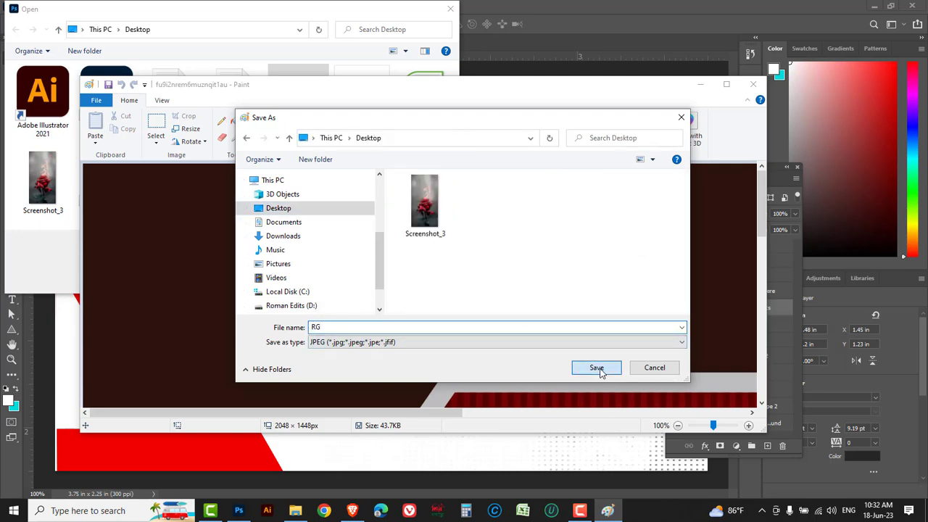
left_click(596, 368)
left_click(465, 285)
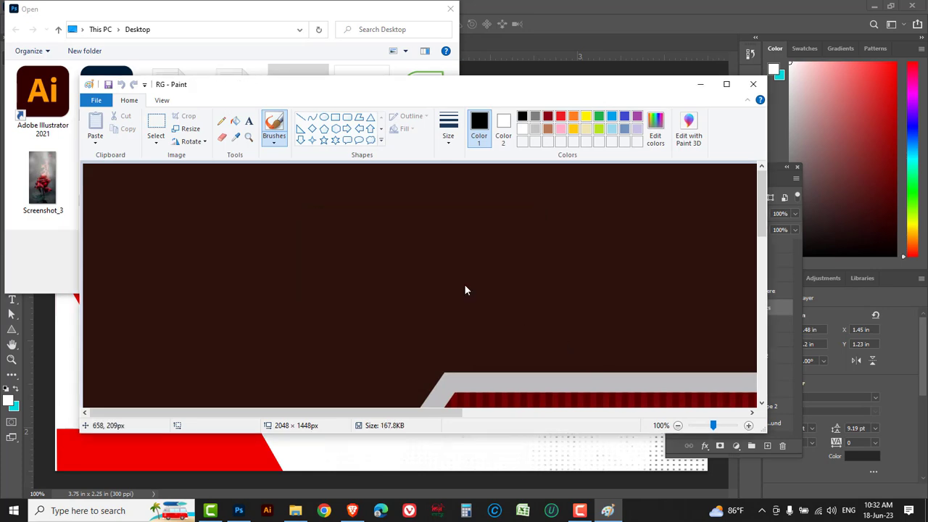
Close Paint and open RG.jpg in Photoshop as its own document.
left_click(752, 85)
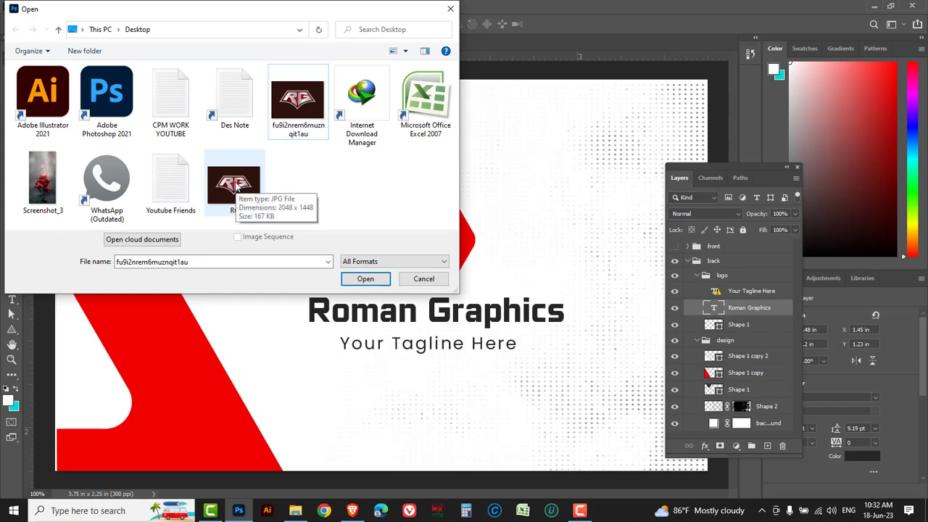
left_click(236, 187)
left_click(377, 281)
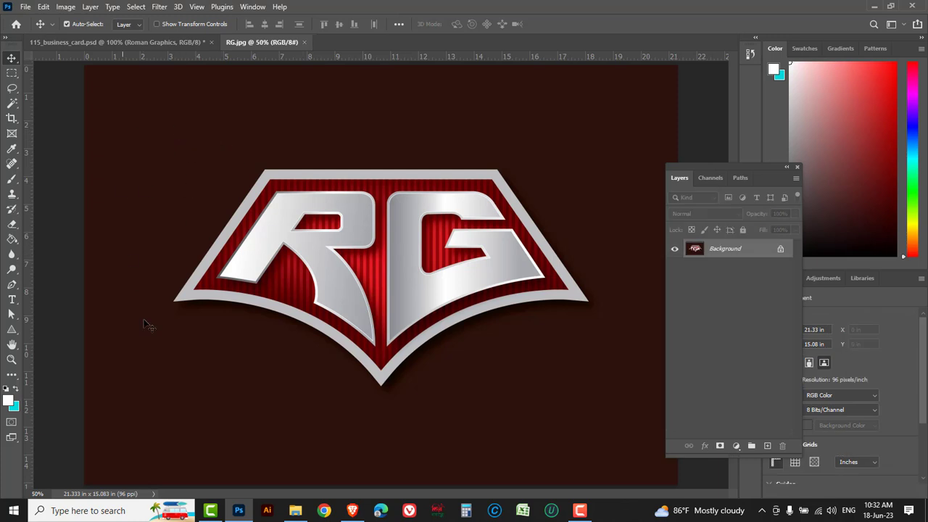
left_click(11, 103)
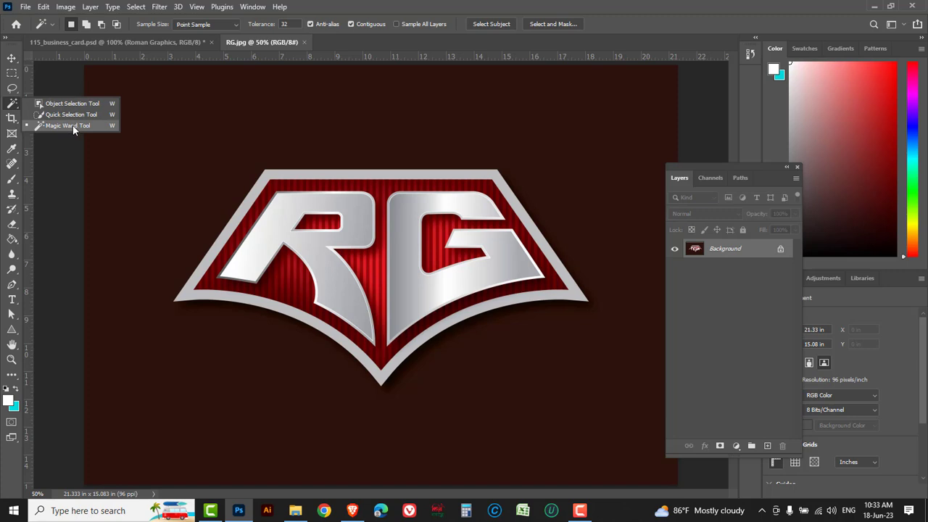
Magic-wand the maroon background, inverse the selection onto the RG logo, and copy it.
left_click(62, 123)
left_click(181, 158)
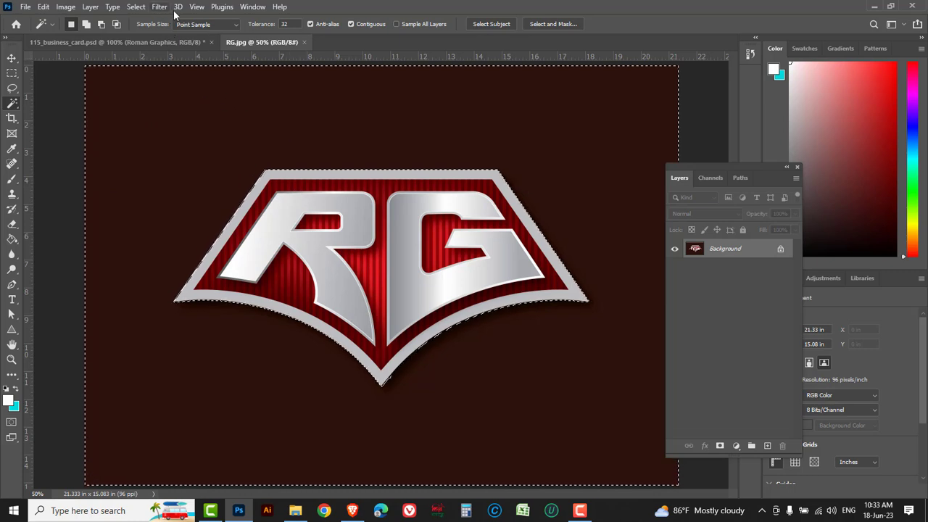
left_click(136, 7)
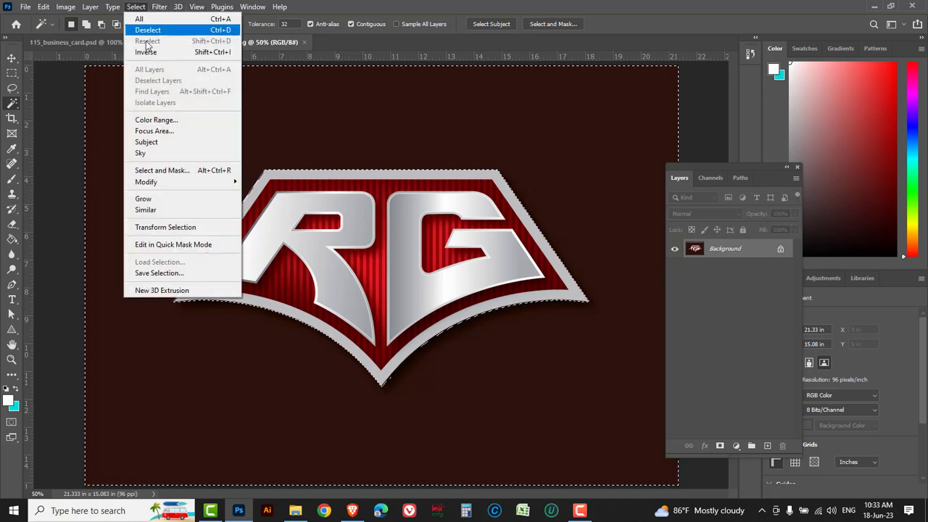
left_click(148, 52)
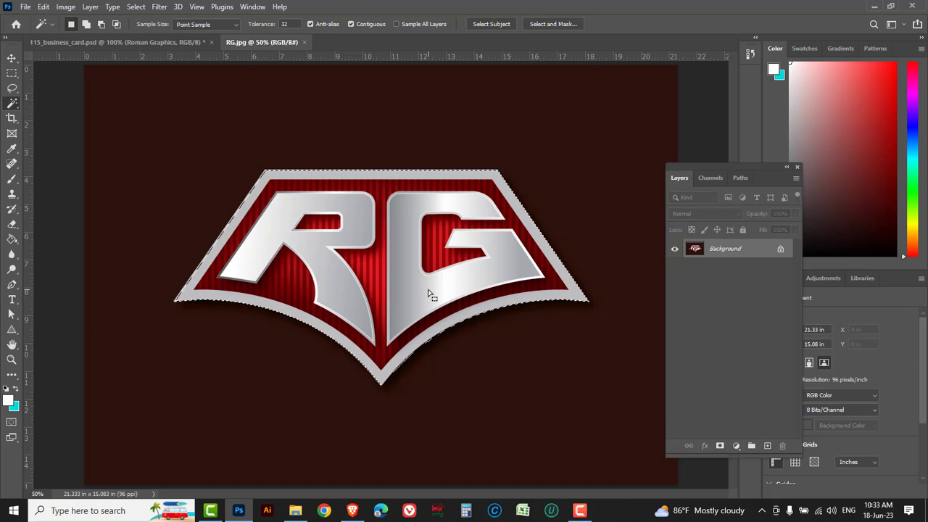
key("ctrl+BackSpace")
Paste the RG logo into the business card, scale it to about 19%, and centre it above Roman Graphics.
left_click(150, 42)
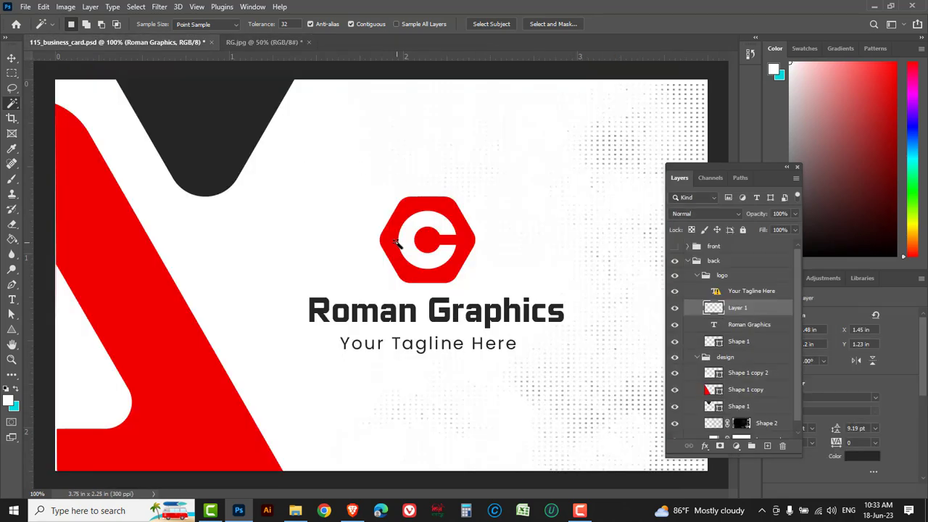
key("ctrl+v")
key("ctrl+t")
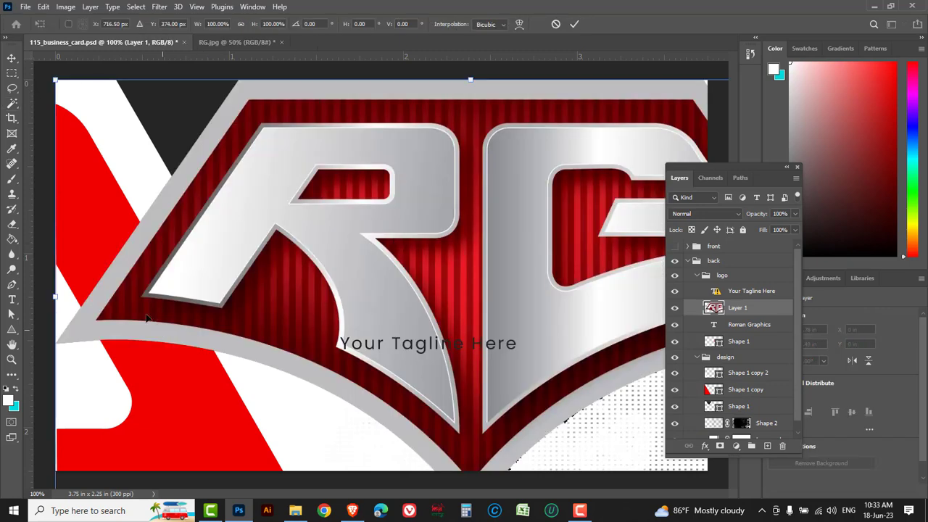
left_click_drag(55, 80, 369, 244)
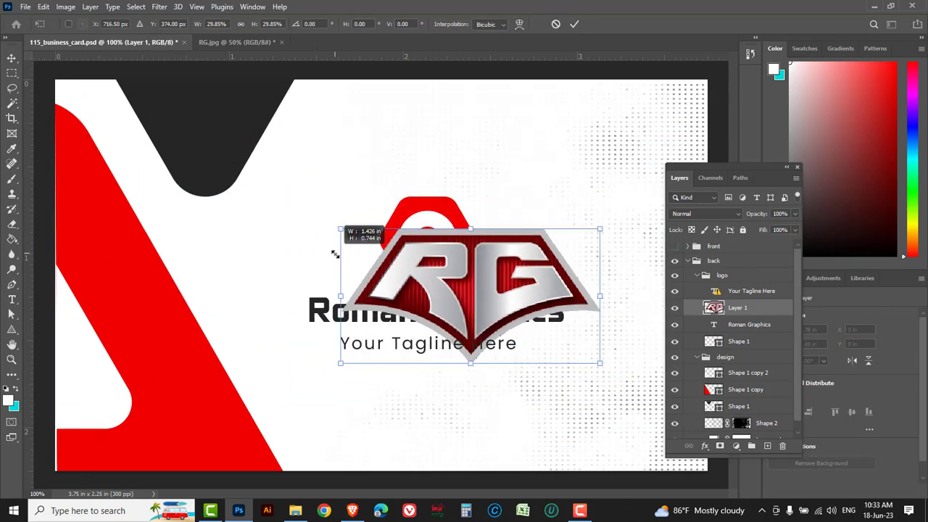
left_click_drag(518, 296, 483, 239)
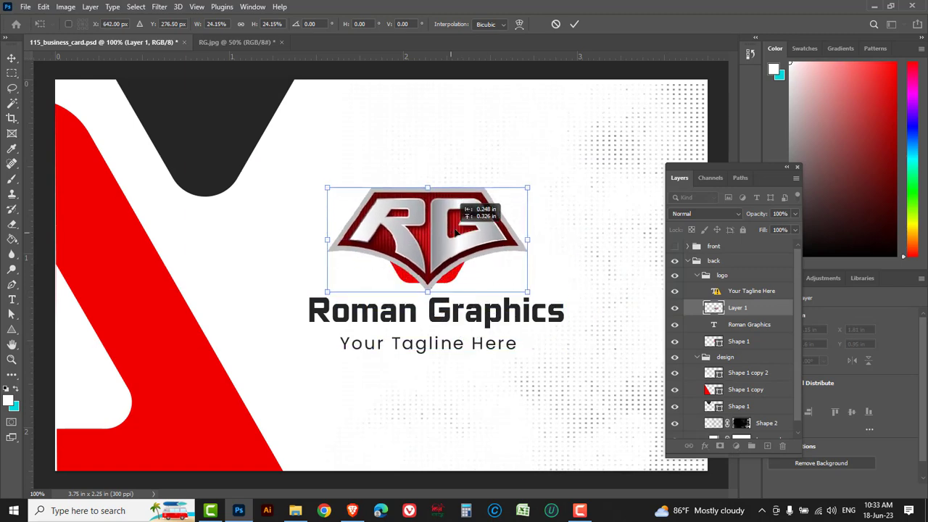
left_click_drag(537, 293, 515, 282)
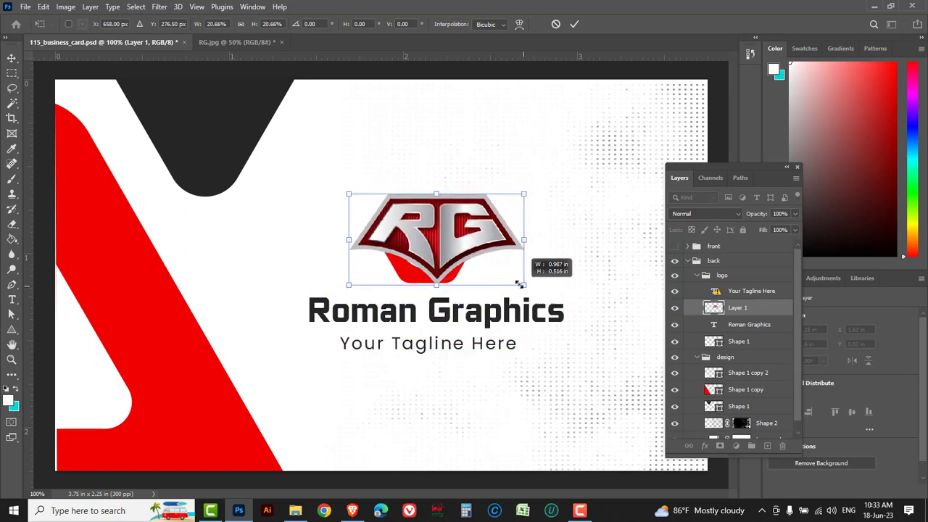
left_click_drag(450, 238, 445, 235)
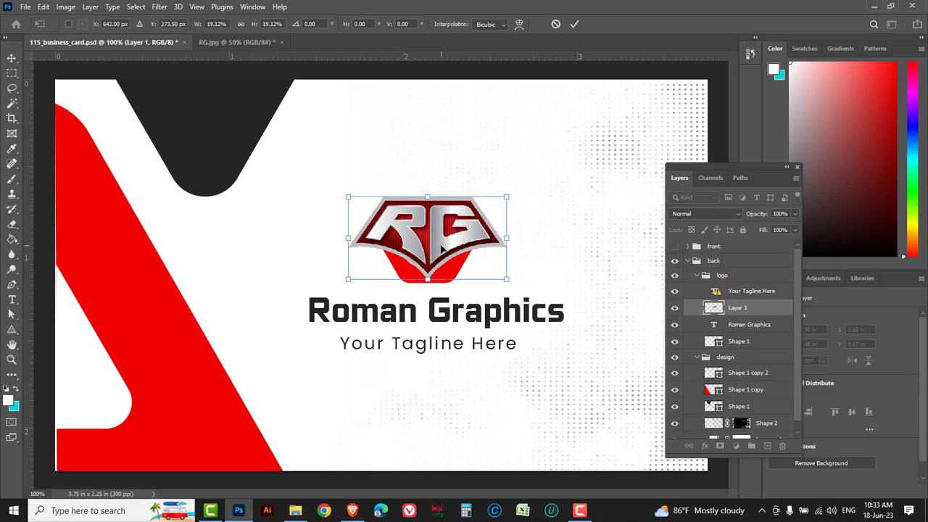
left_click(576, 25)
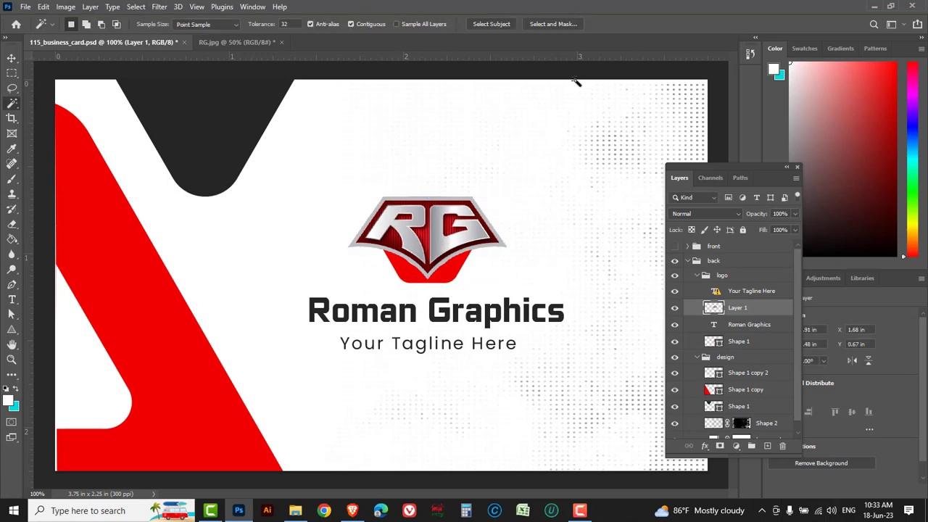
Delete the old red hexagon logo, then nudge the RG logo down and shrink it slightly.
left_click(10, 62)
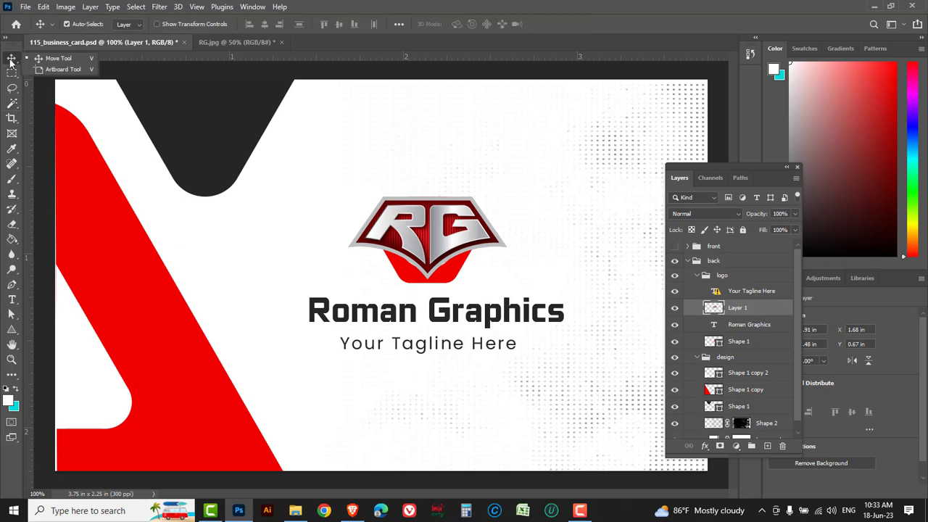
left_click(42, 60)
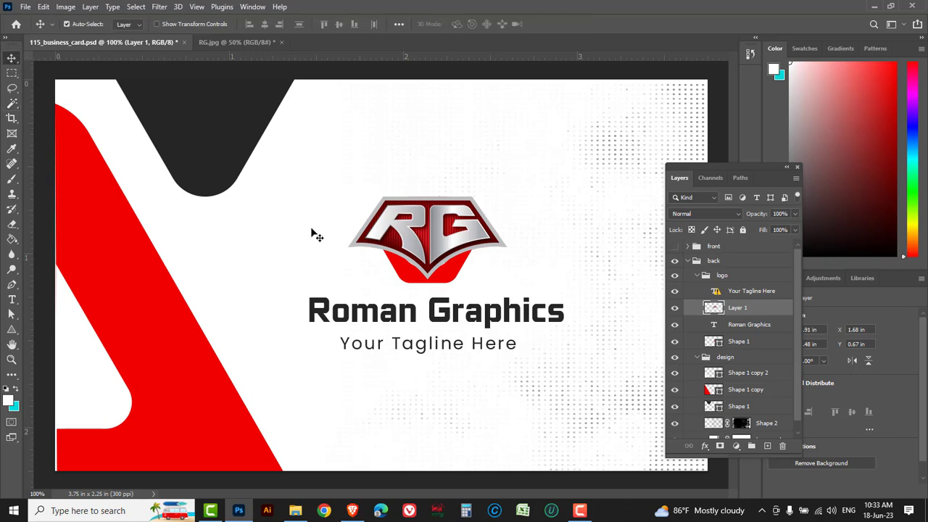
left_click(452, 275)
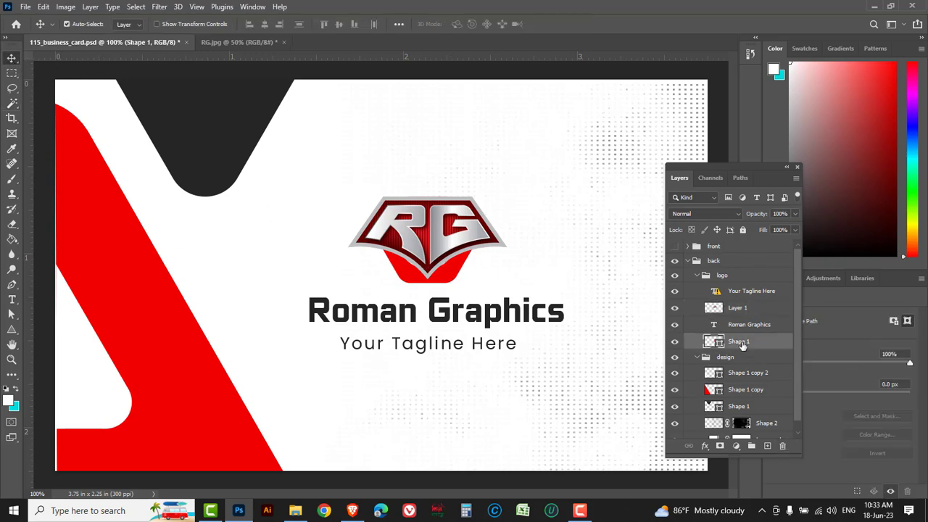
left_click(784, 447)
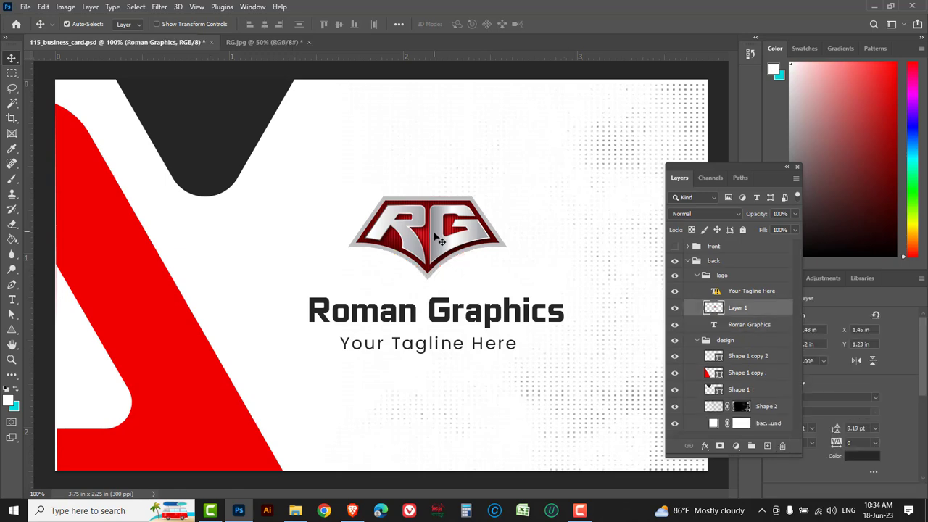
left_click_drag(435, 234, 439, 241)
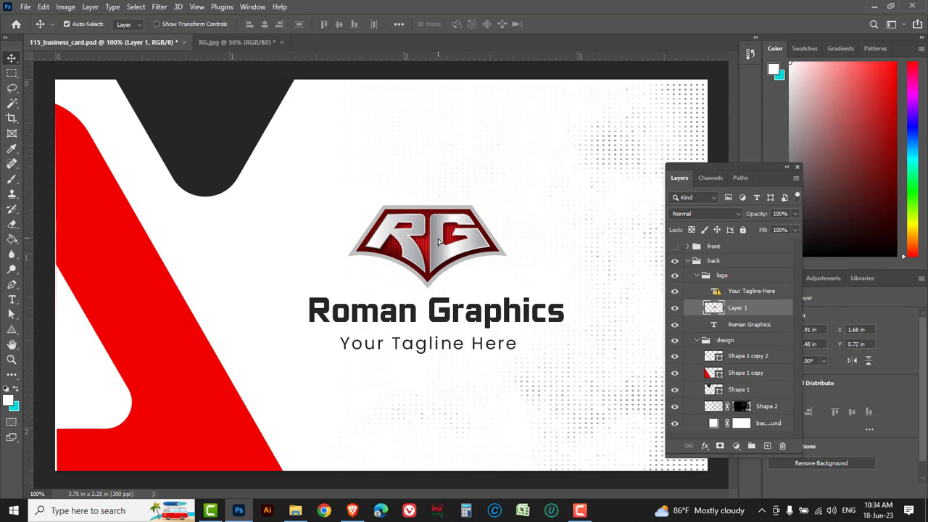
key("ctrl+t")
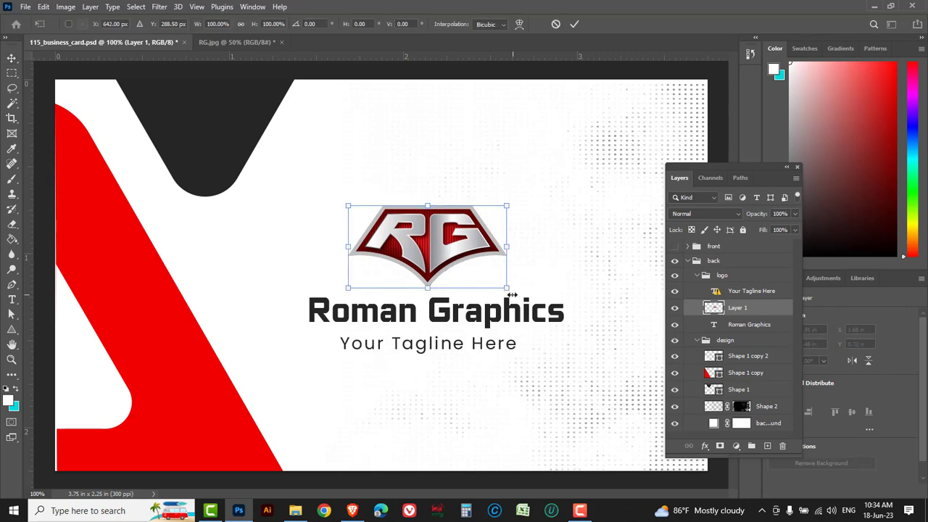
left_click_drag(507, 288, 497, 283)
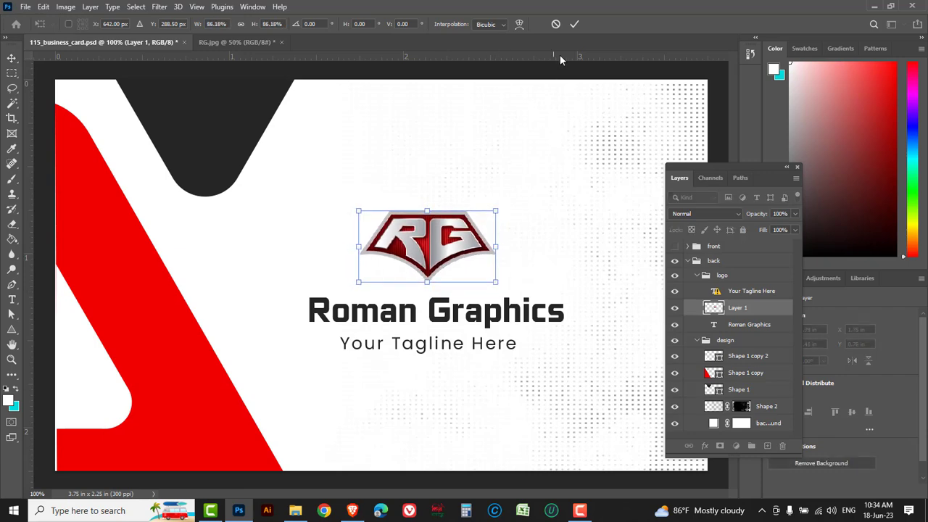
left_click(574, 25)
Scale the Roman Graphics title to about 86% under the RG logo.
left_click(512, 314)
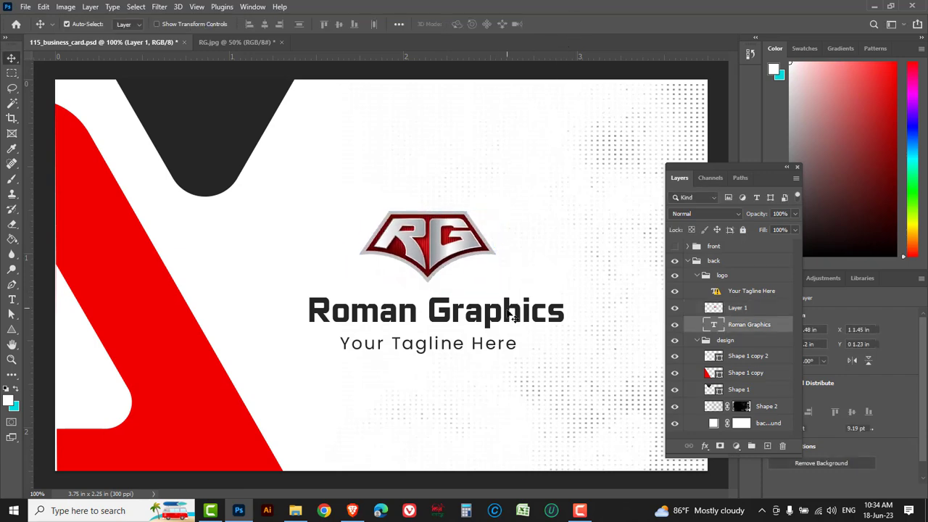
key("ctrl+t")
left_click_drag(564, 327, 508, 310)
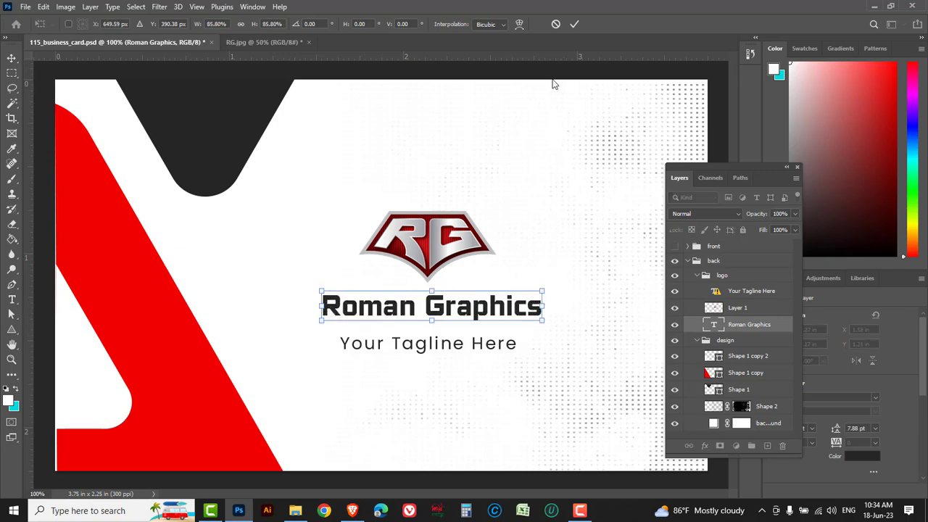
left_click(574, 24)
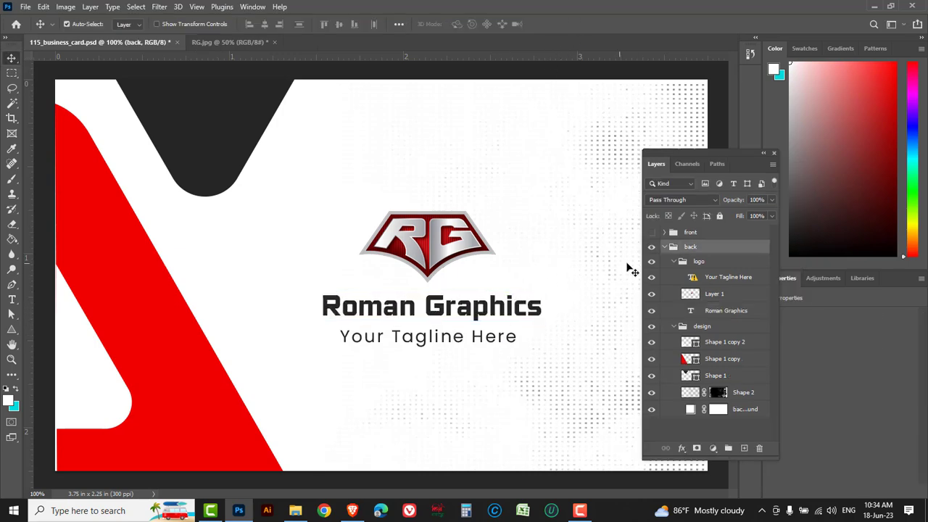
Collapse the back group's layers and toggle the front group off and on so the card front shows.
left_click(664, 248)
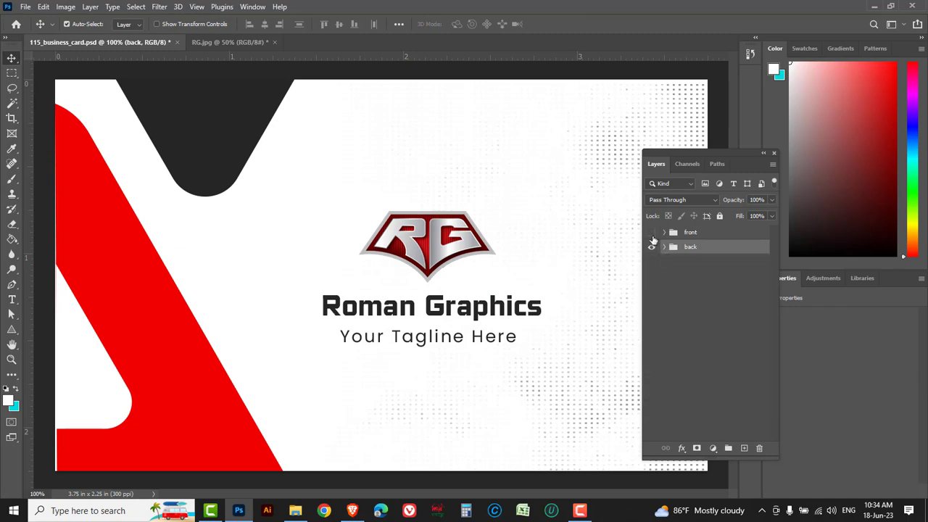
left_click(651, 233)
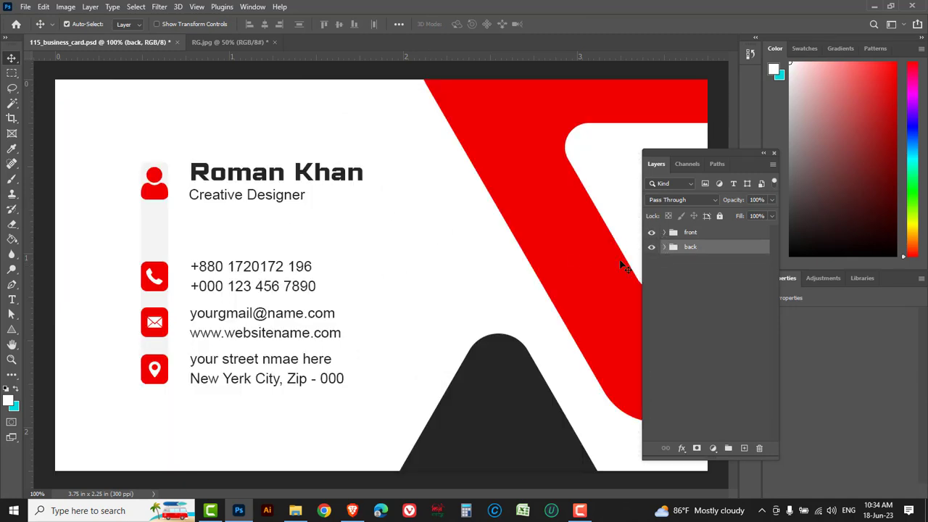
left_click(648, 234)
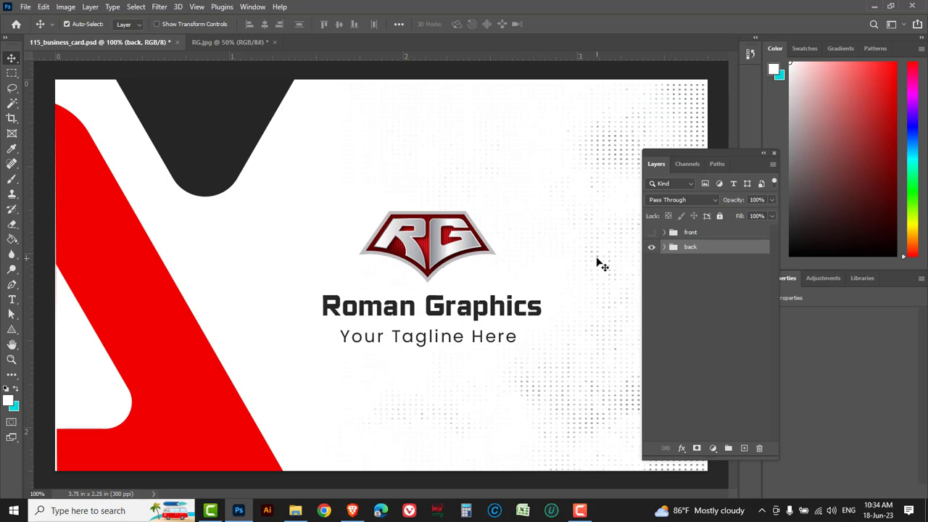
left_click(652, 233)
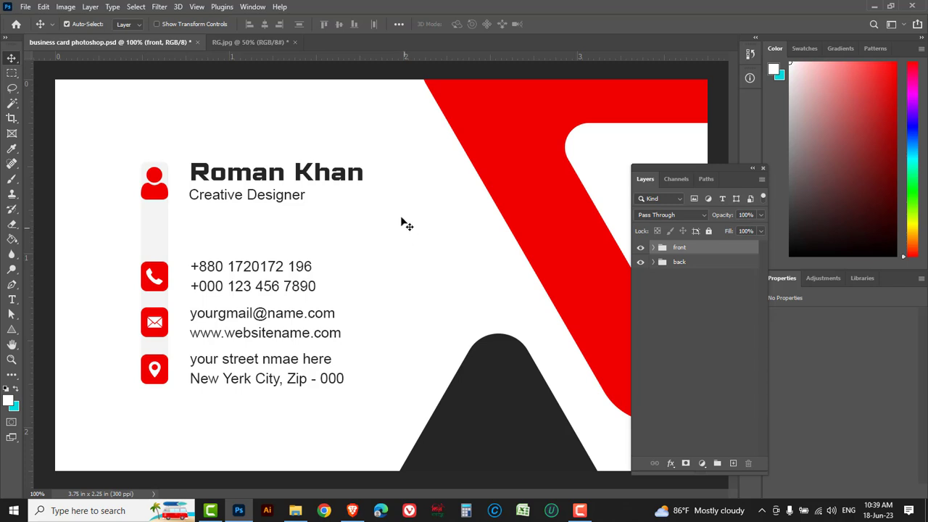
Show the guides, select the whole canvas and read its size in the Info panel.
left_click(197, 7)
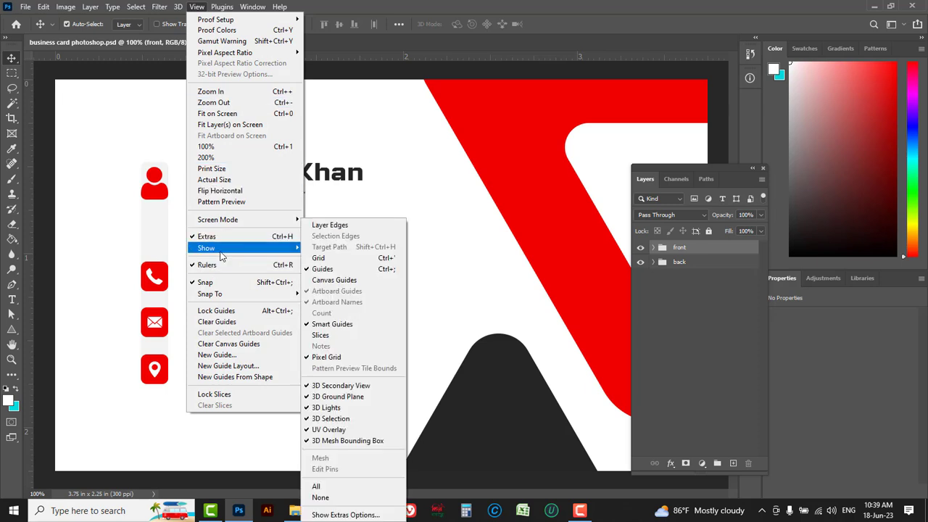
mouse_move(206, 248)
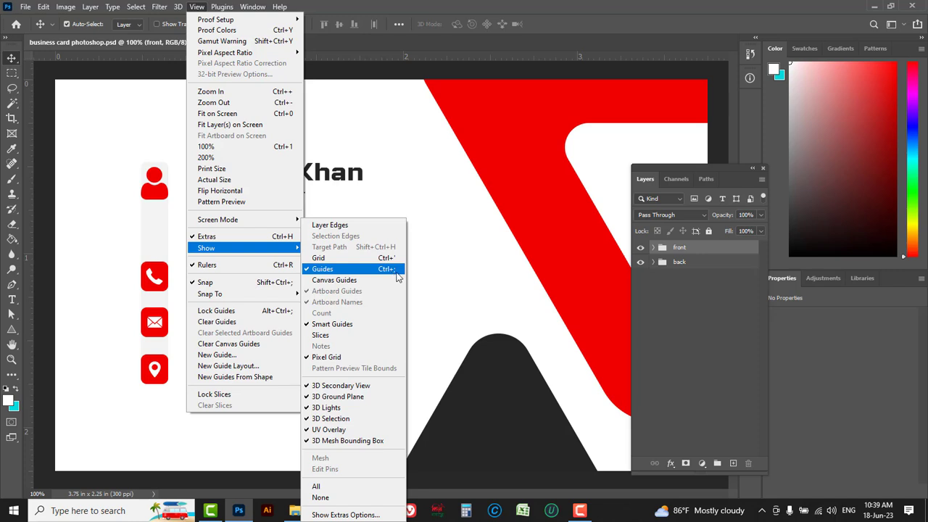
left_click(392, 271)
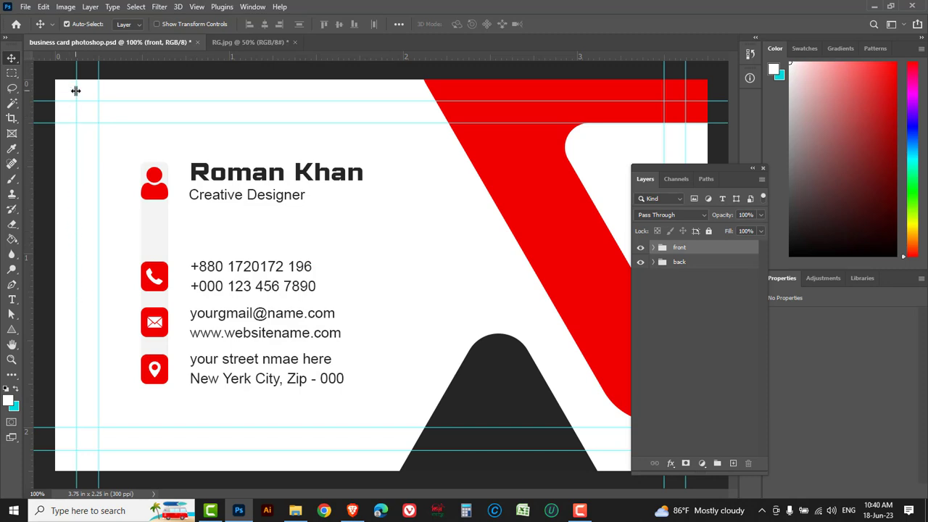
key("ctrl+a")
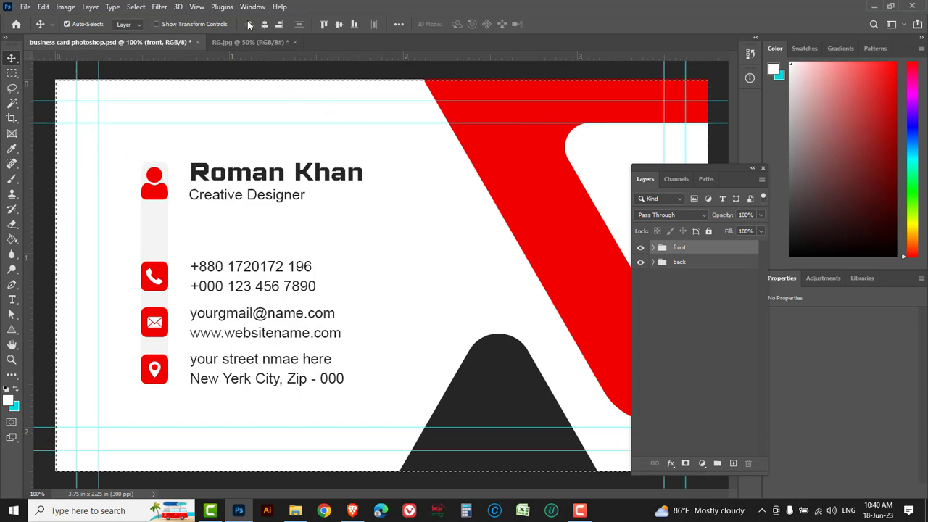
left_click(252, 7)
left_click(269, 230)
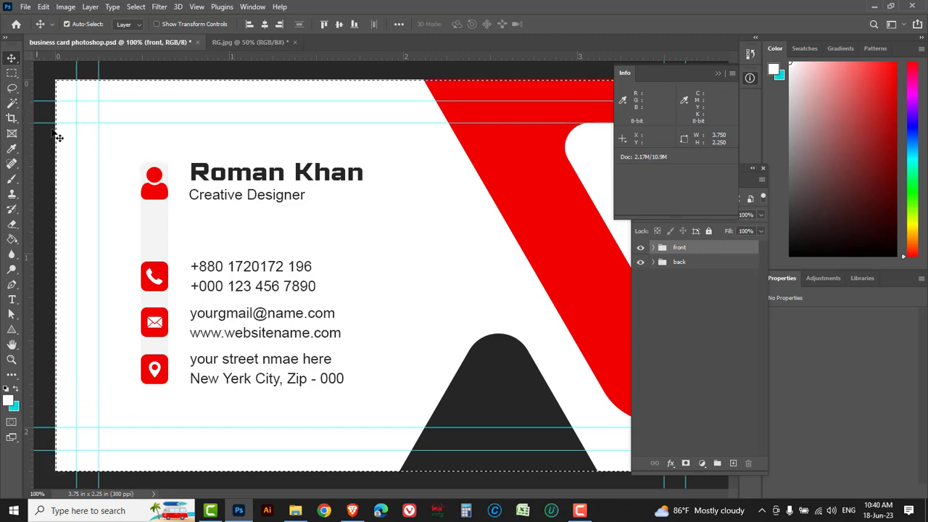
key("ctrl")
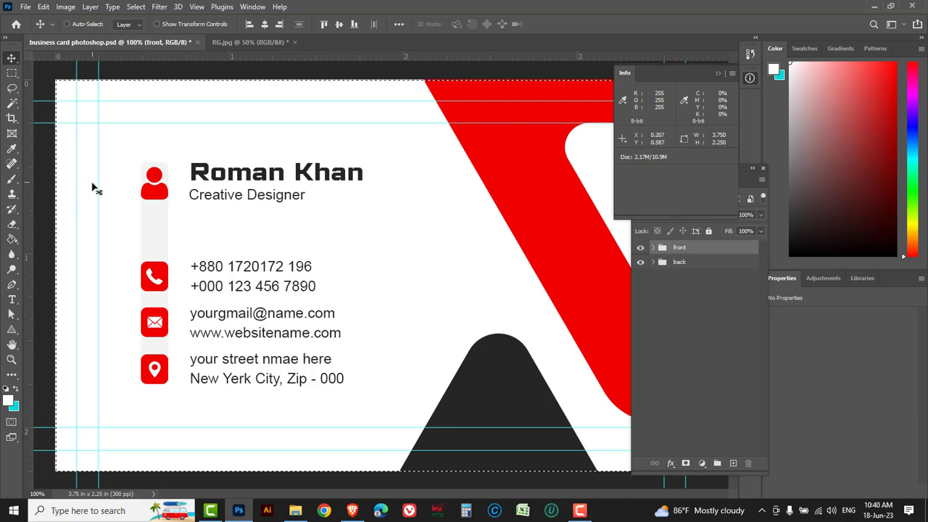
Deselect the canvas and switch to the Crop tool.
key("ctrl+d")
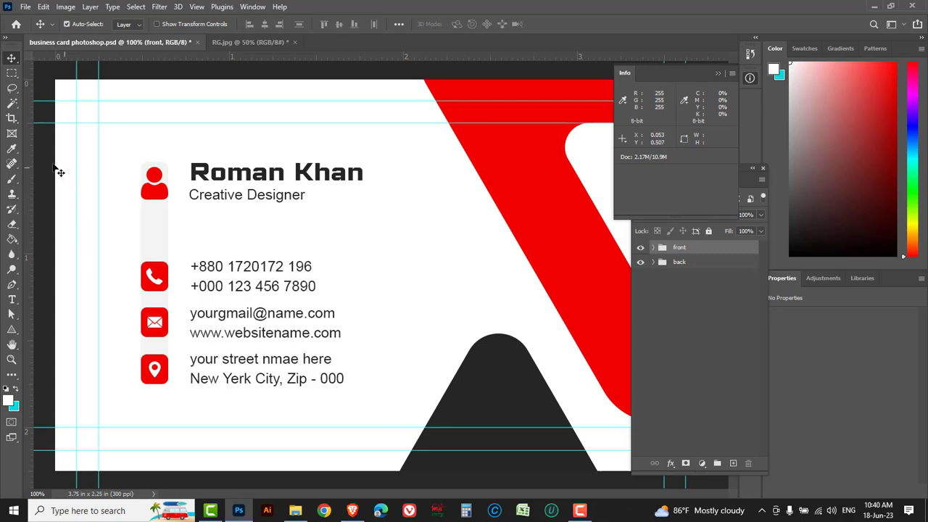
left_click(12, 118)
right_click(11, 118)
left_click(43, 120)
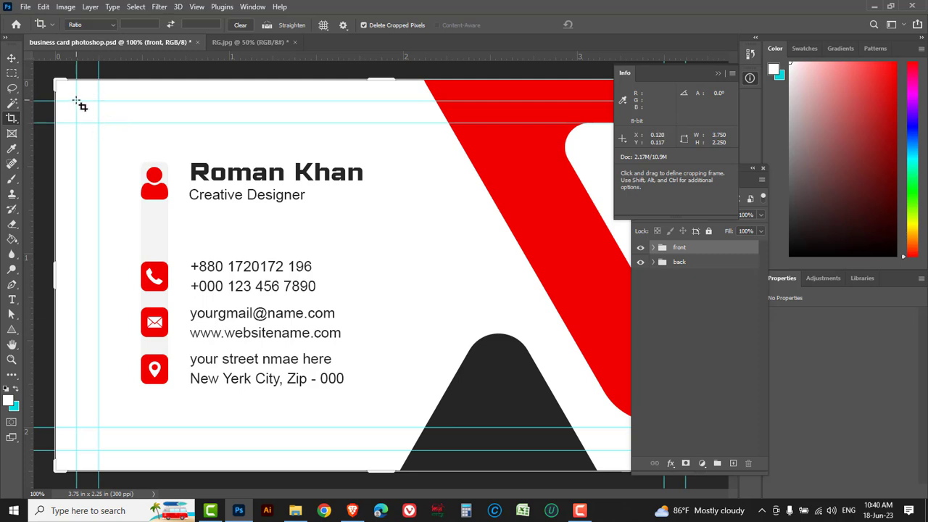
left_click_drag(77, 102, 586, 419)
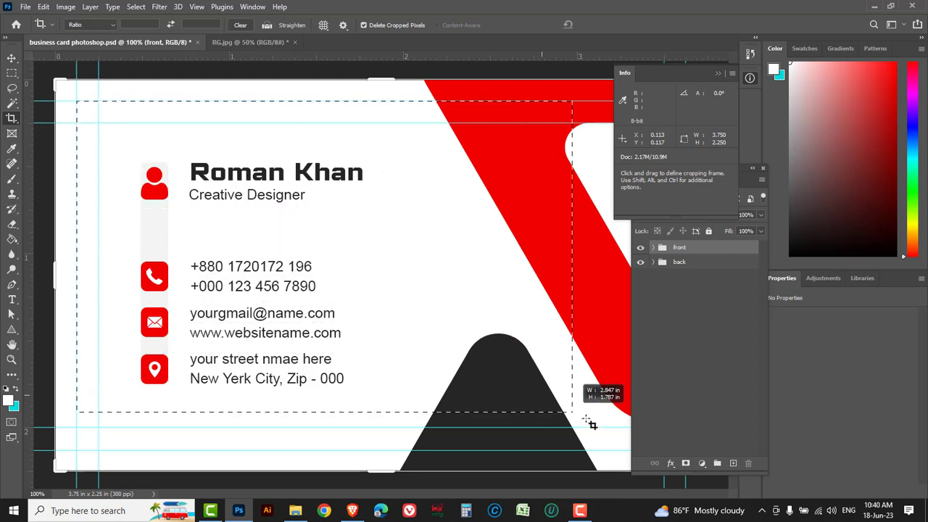
left_click_drag(587, 421, 629, 415)
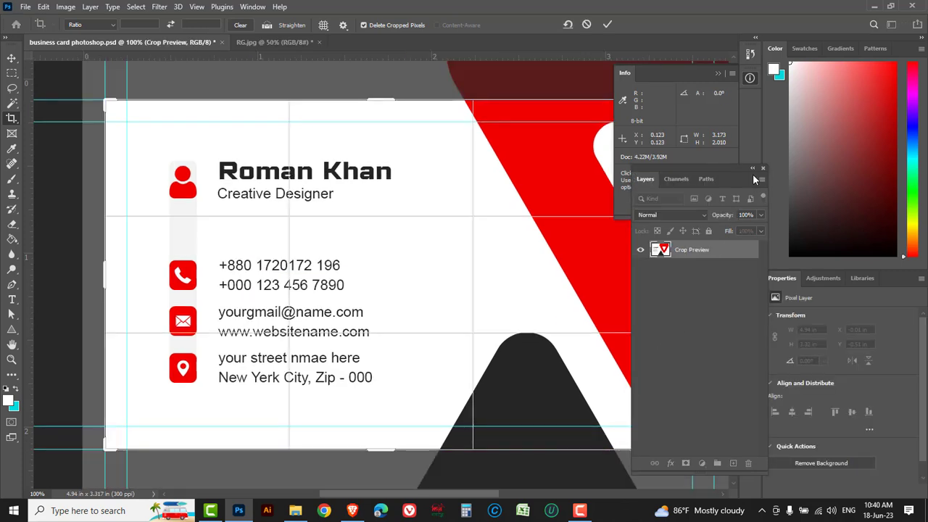
left_click_drag(734, 180, 879, 192)
left_click_drag(659, 448, 685, 448)
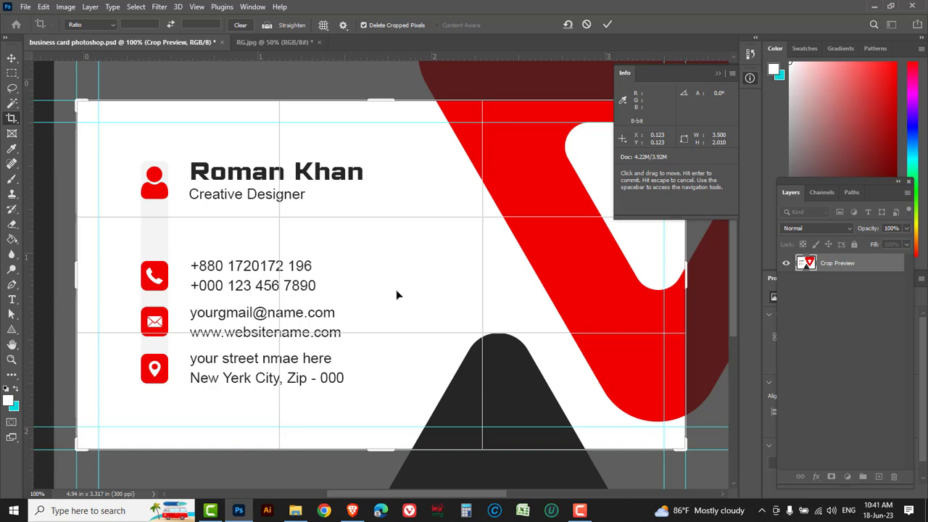
key("Return")
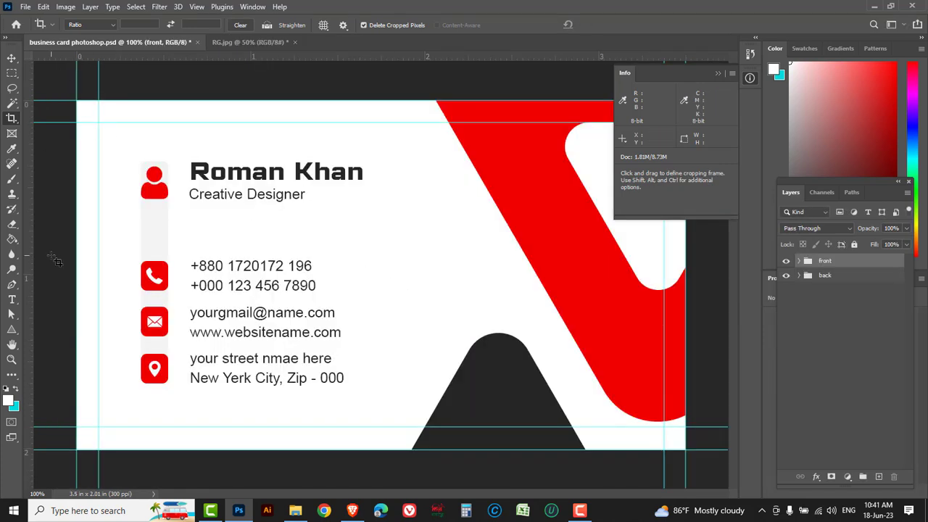
key("ctrl+a")
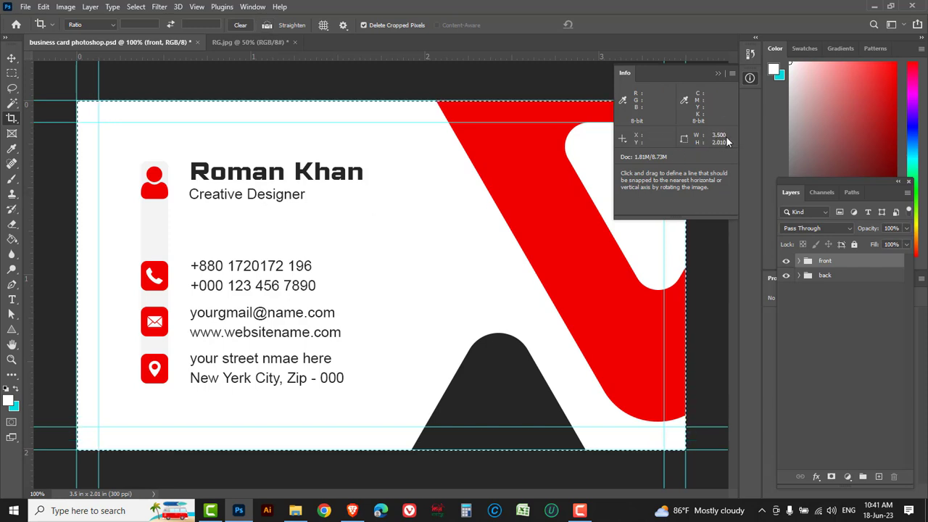
key("ctrl")
left_click(378, 294)
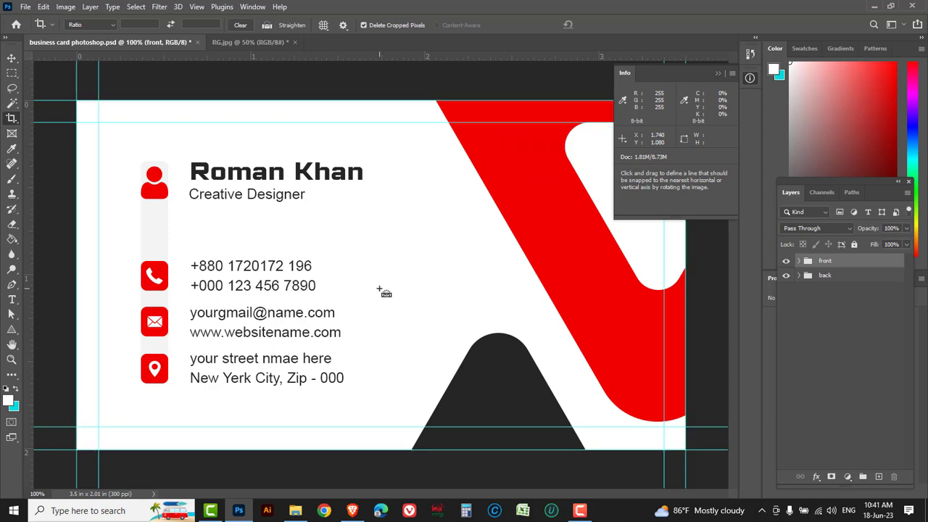
key("Return")
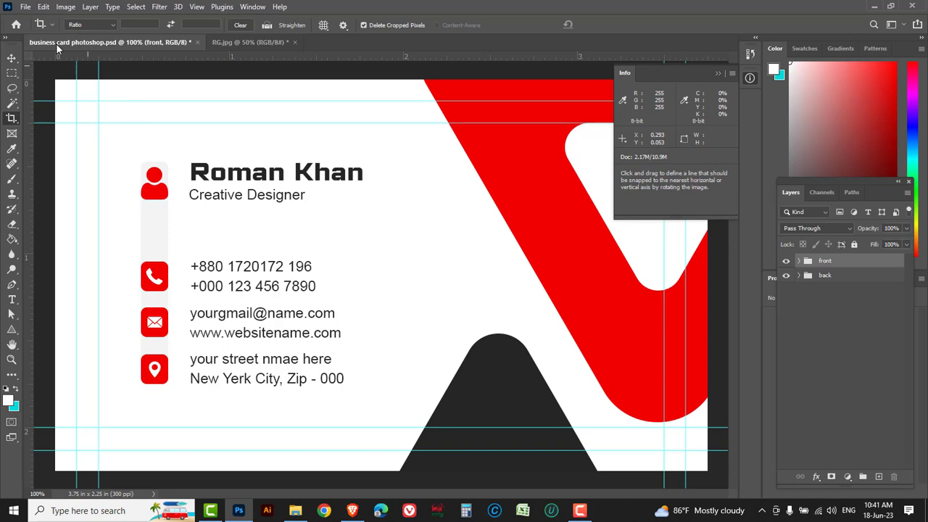
Save the card as a new Photoshop file named 'business card 1'.
left_click(26, 7)
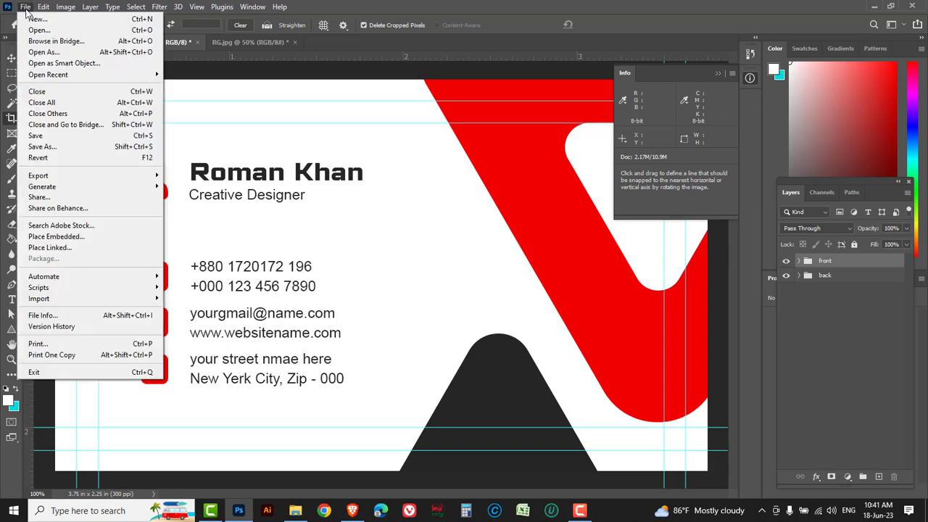
left_click(55, 147)
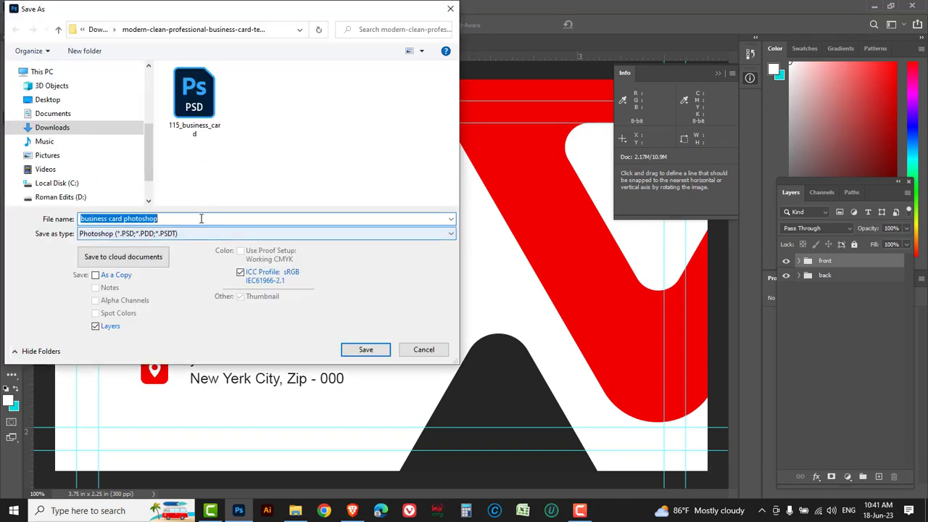
type("bu")
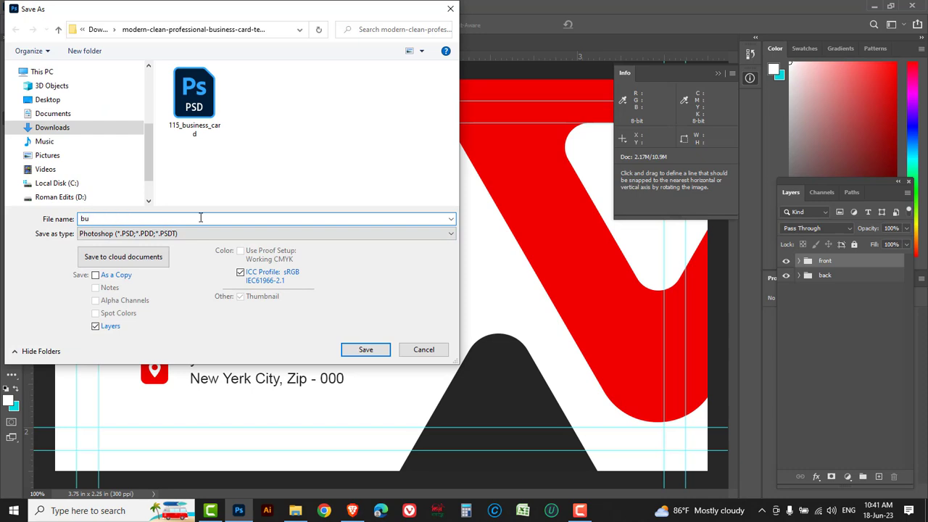
type("siness ")
type("card 1")
left_click(366, 349)
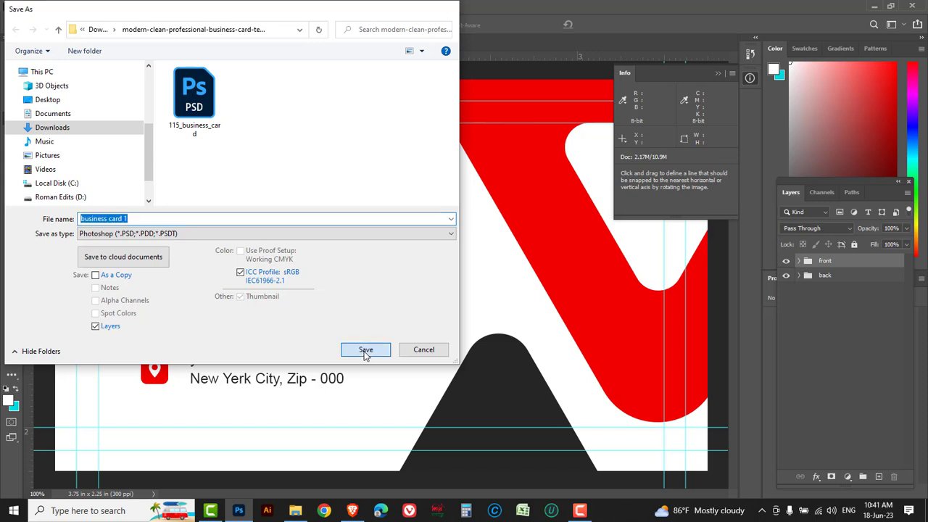